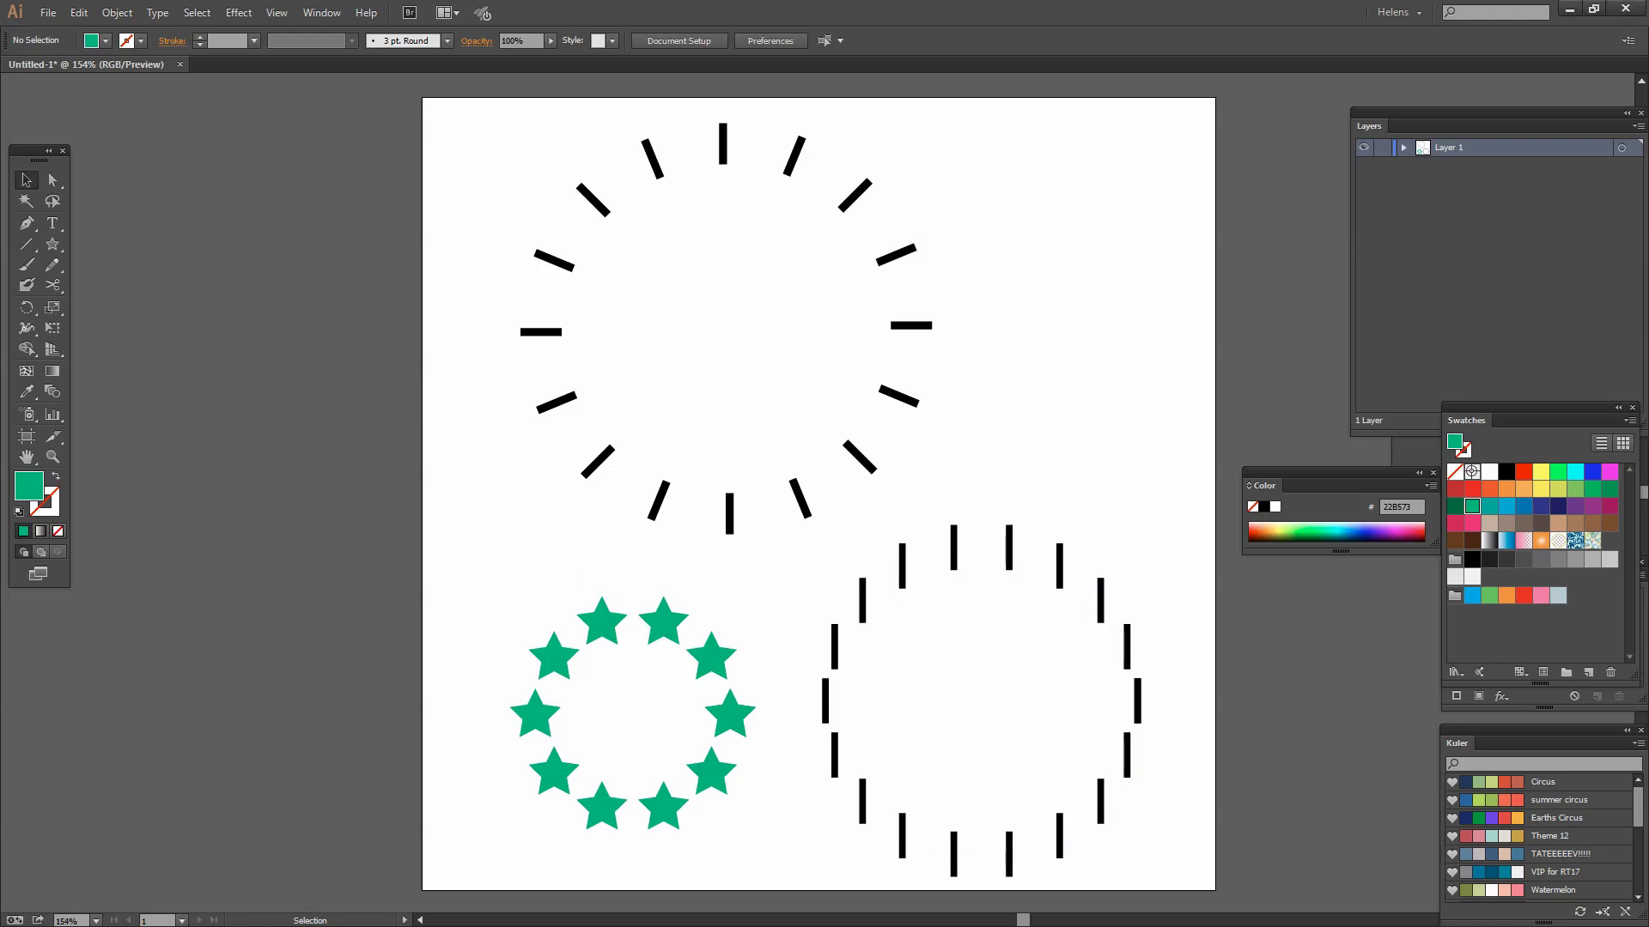
- In the tick ring's Blend Options, keep the ticks upright on the page instead of following the circle
{"action": "left_click", "coordinate": [865, 797]}
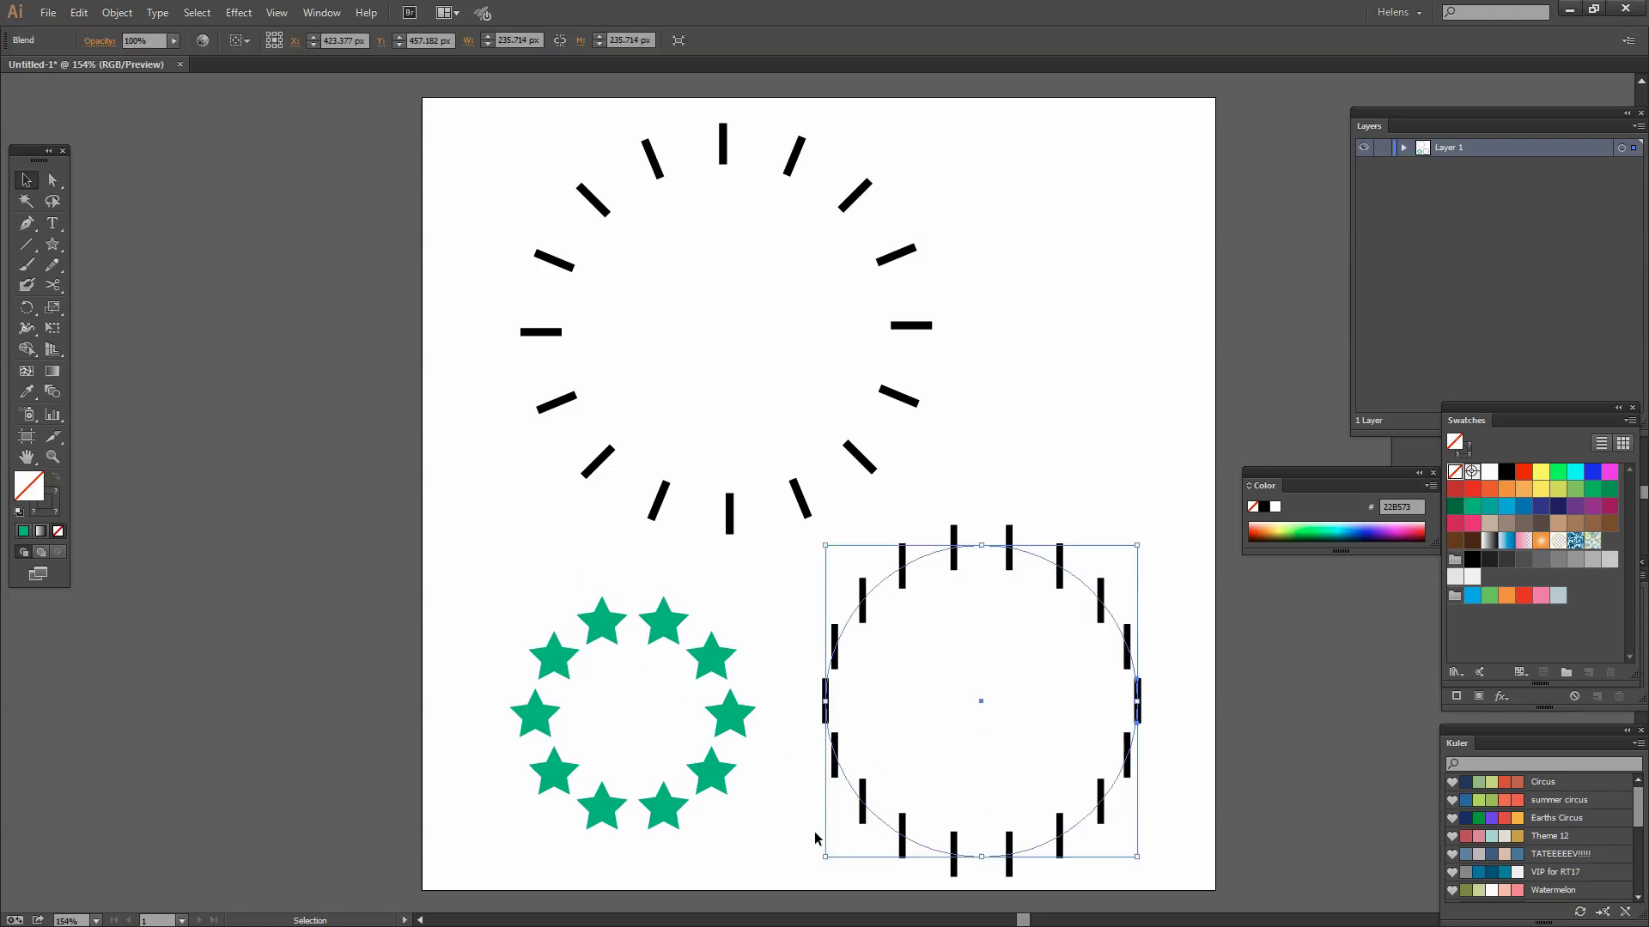
{"action": "left_click", "coordinate": [56, 391]}
{"action": "double_click", "coordinate": [56, 392]}
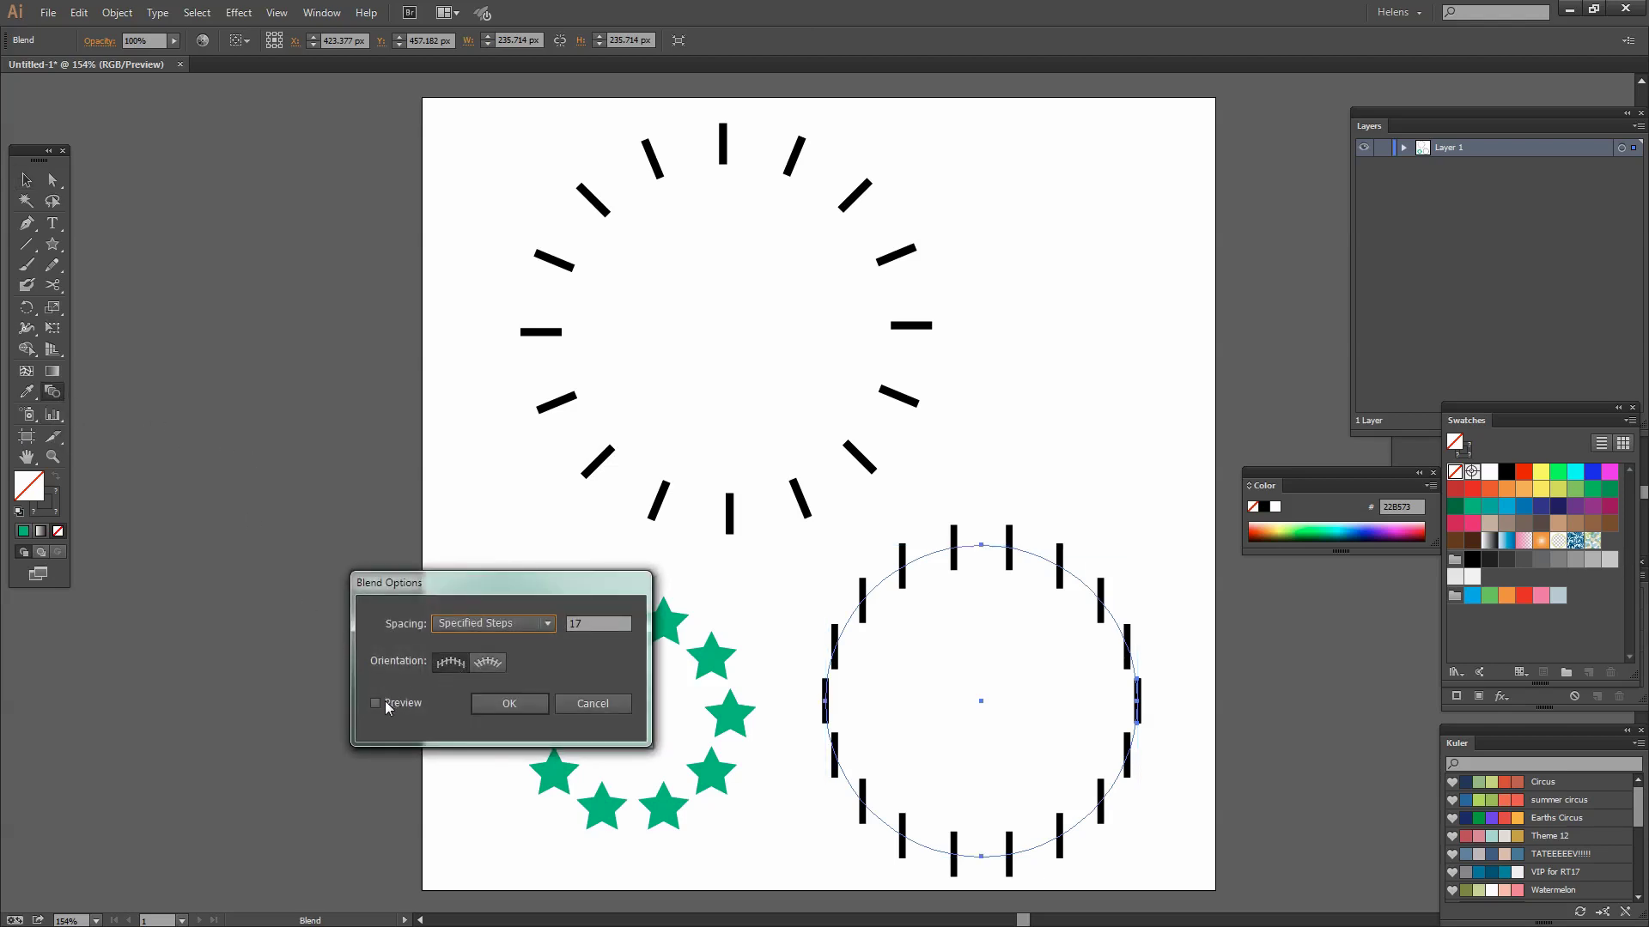
{"action": "left_click", "coordinate": [383, 701]}
{"action": "left_click", "coordinate": [486, 664]}
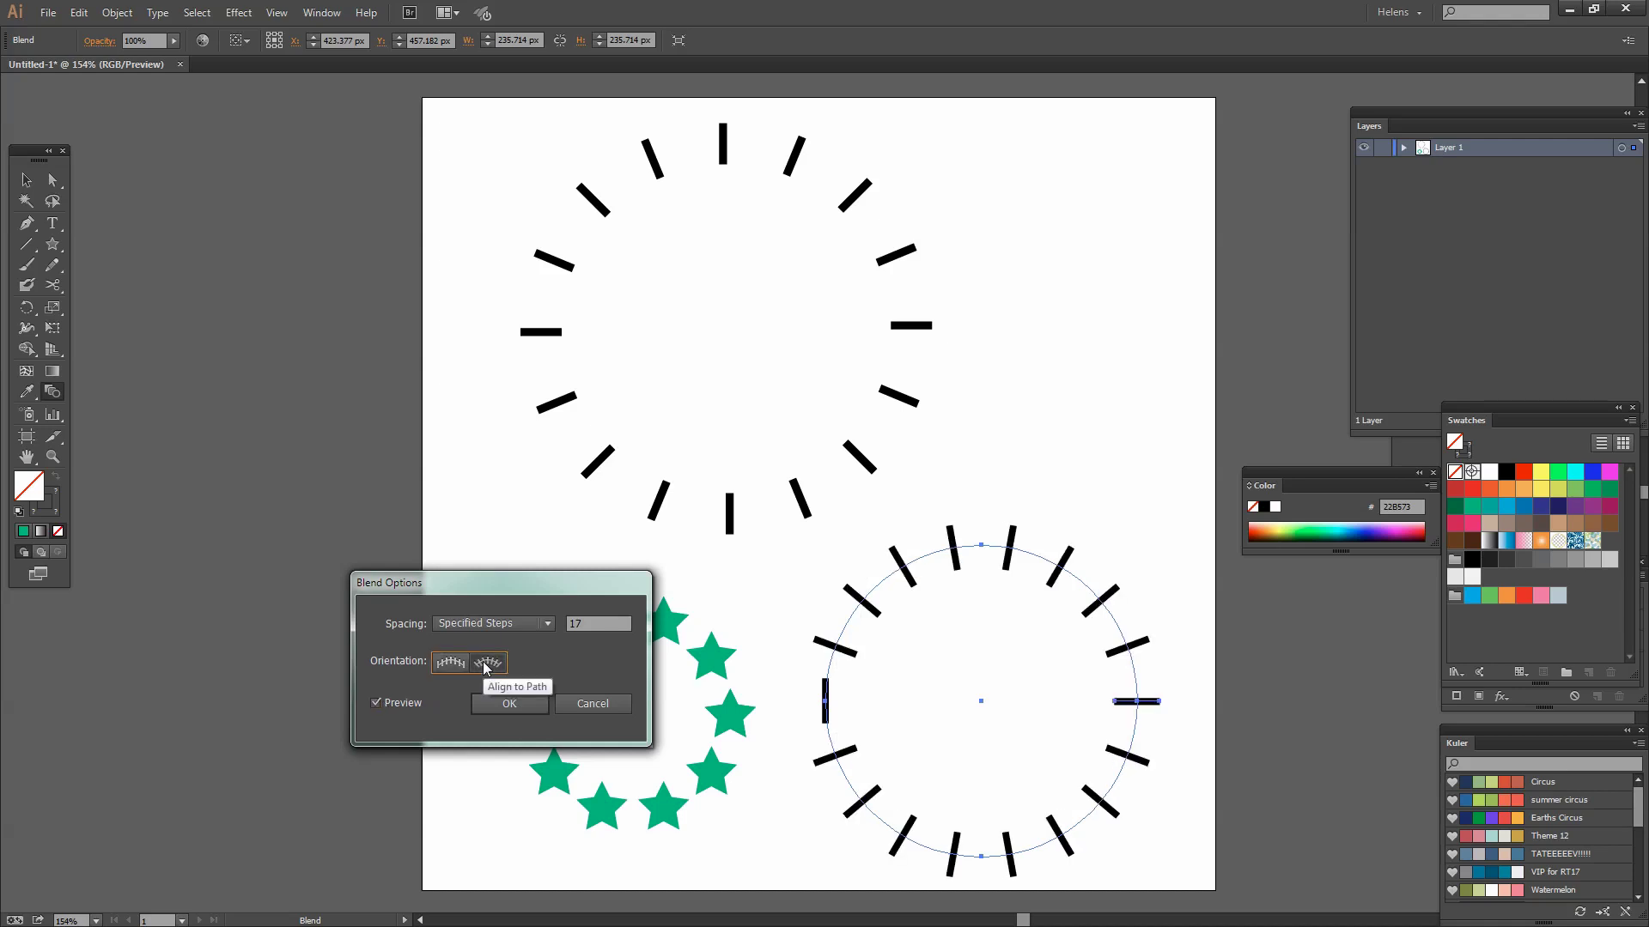
{"action": "left_click", "coordinate": [445, 662]}
{"action": "left_click", "coordinate": [496, 663]}
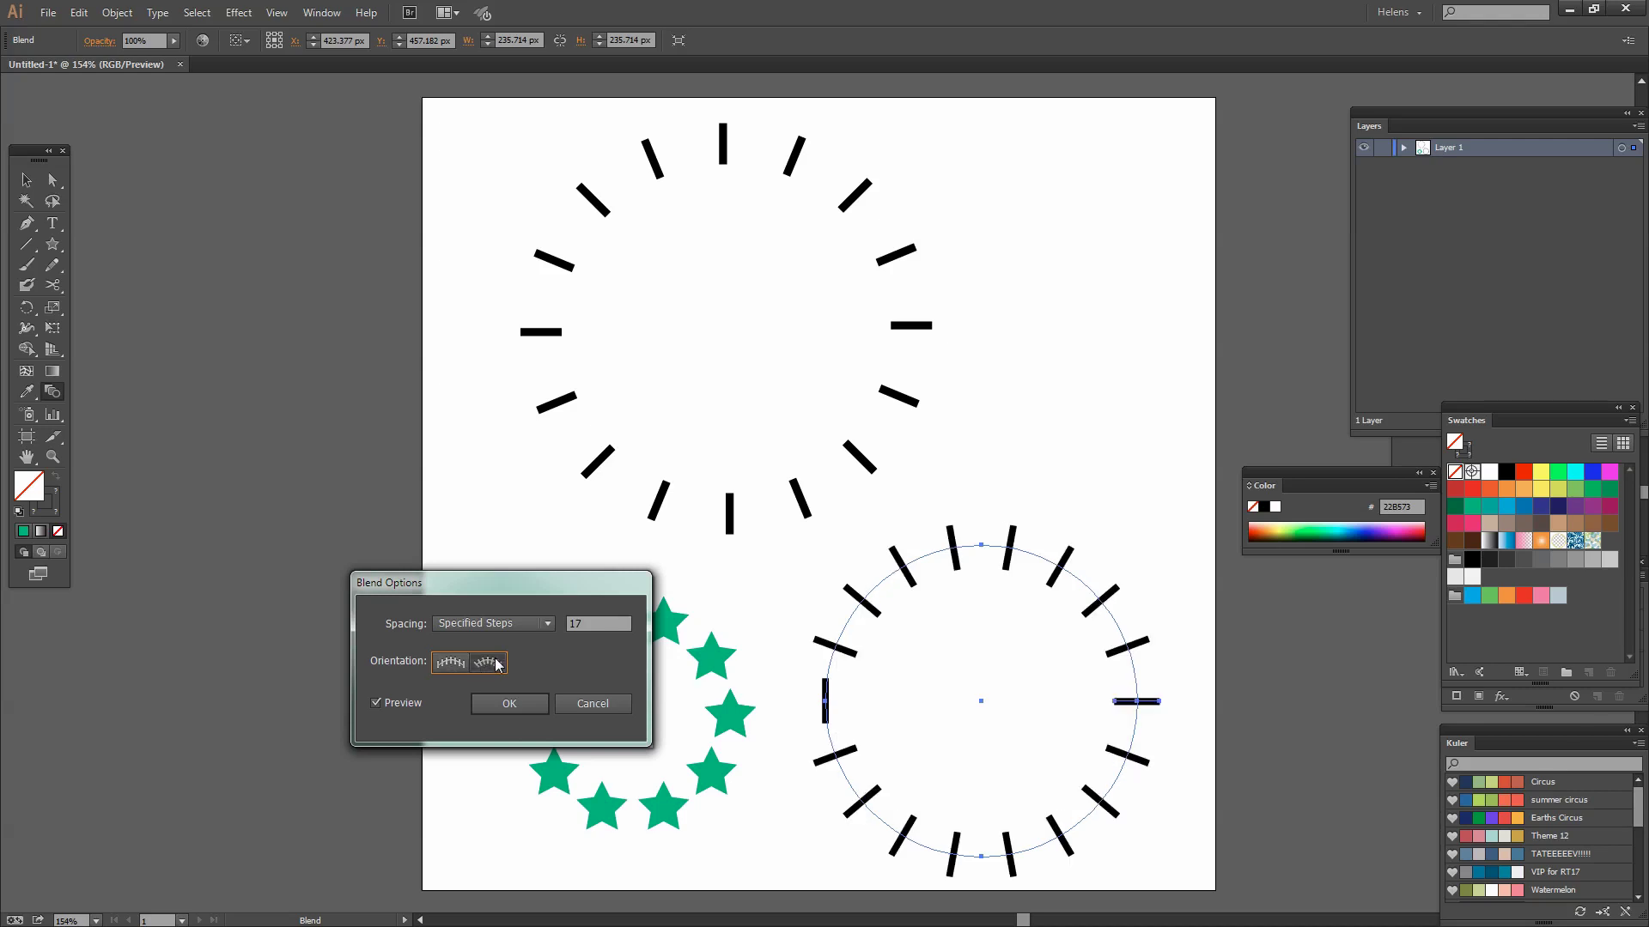
{"action": "left_click", "coordinate": [450, 663]}
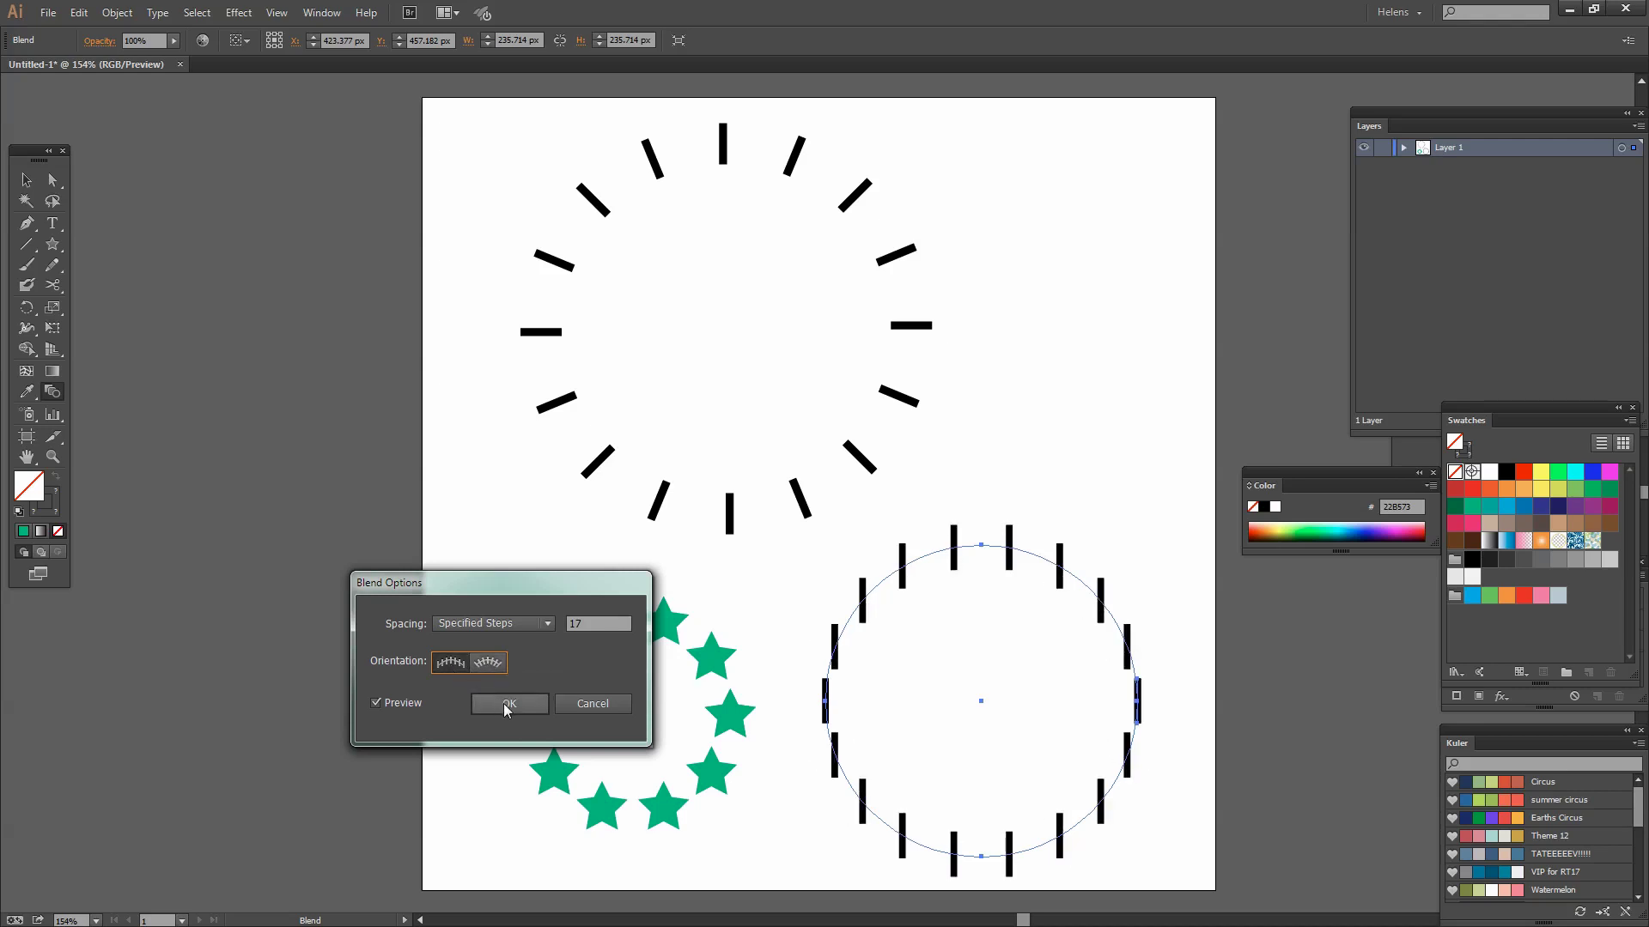
{"action": "left_click", "coordinate": [591, 703]}
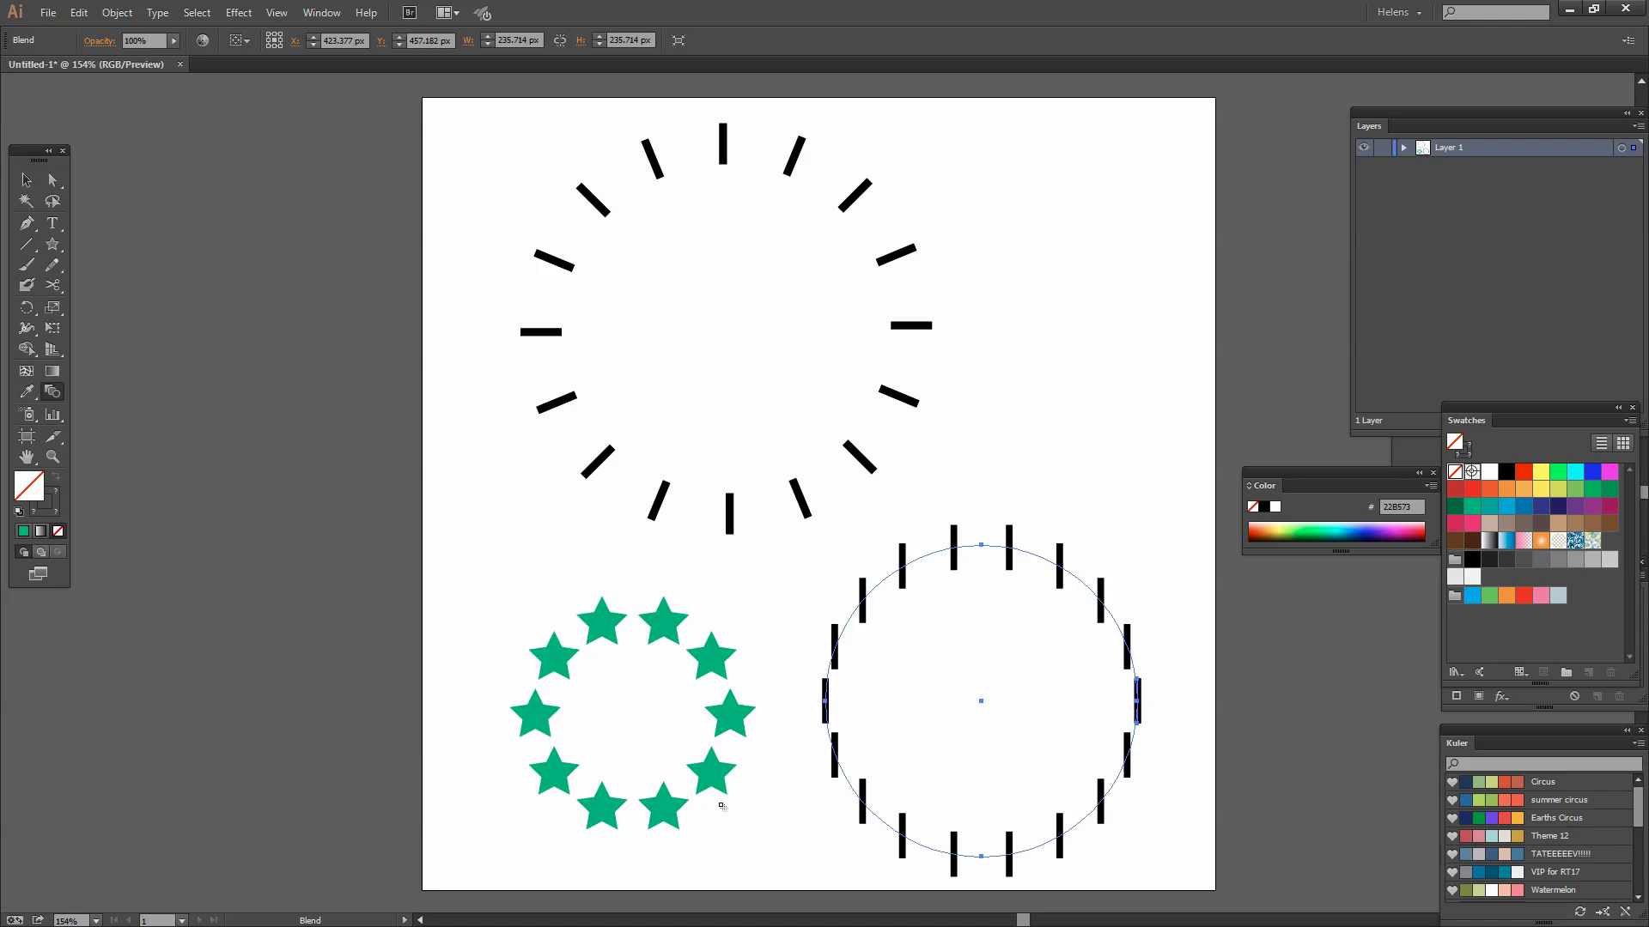
{"action": "left_click", "coordinate": [26, 180]}
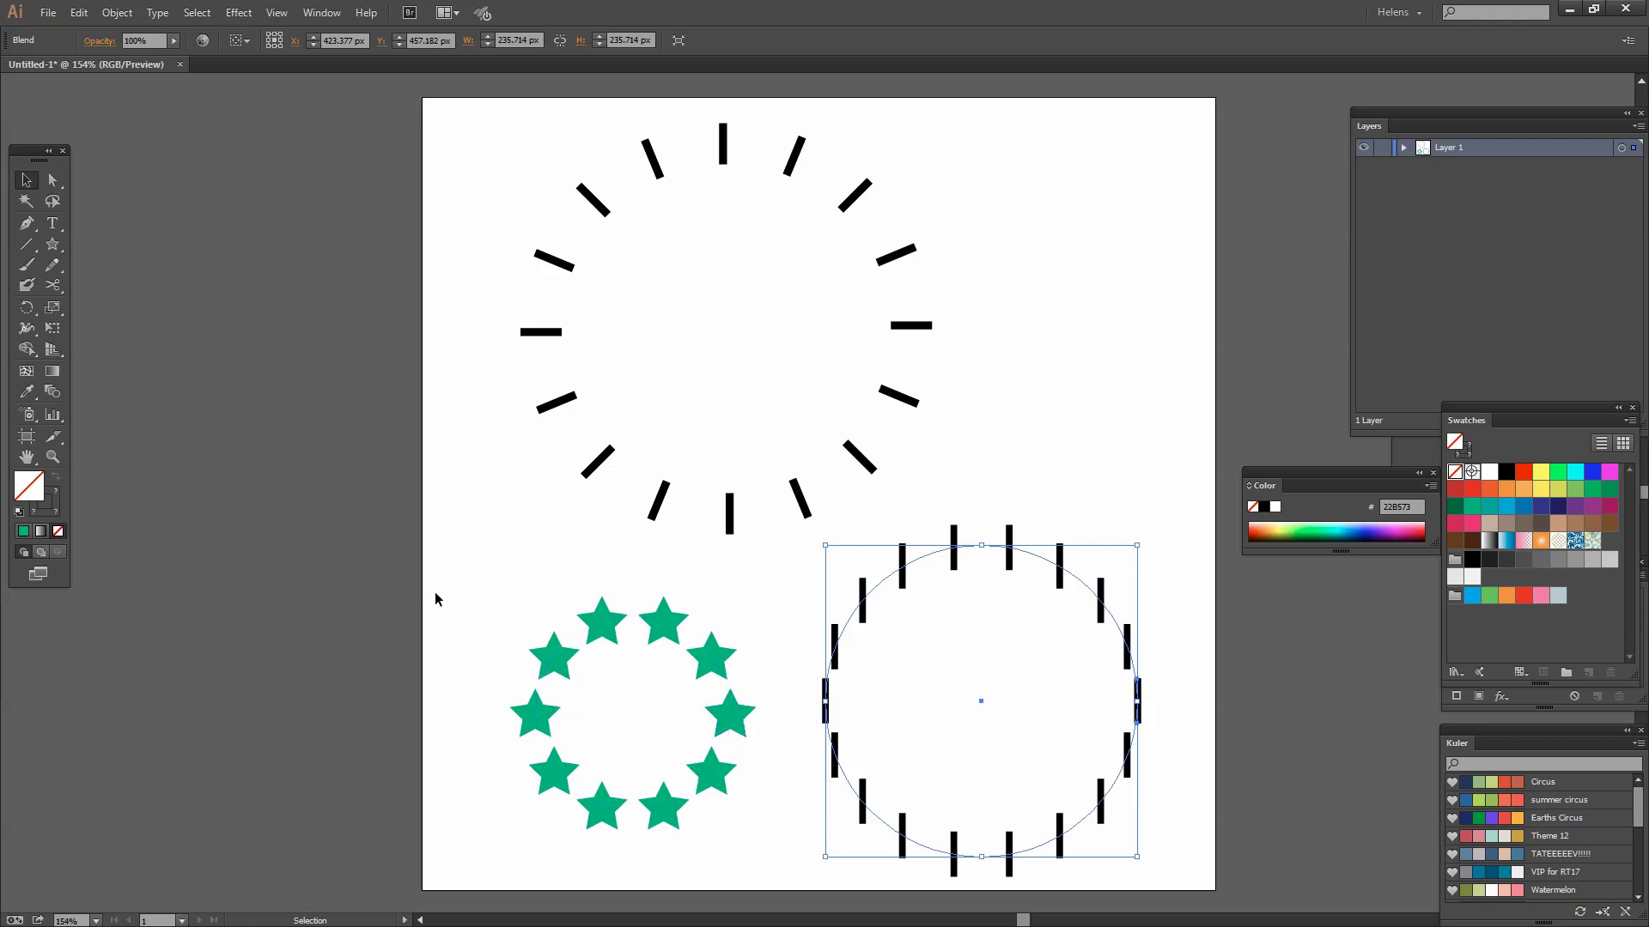
- Create a new 600 x 600 px document
{"action": "left_click", "coordinate": [48, 13]}
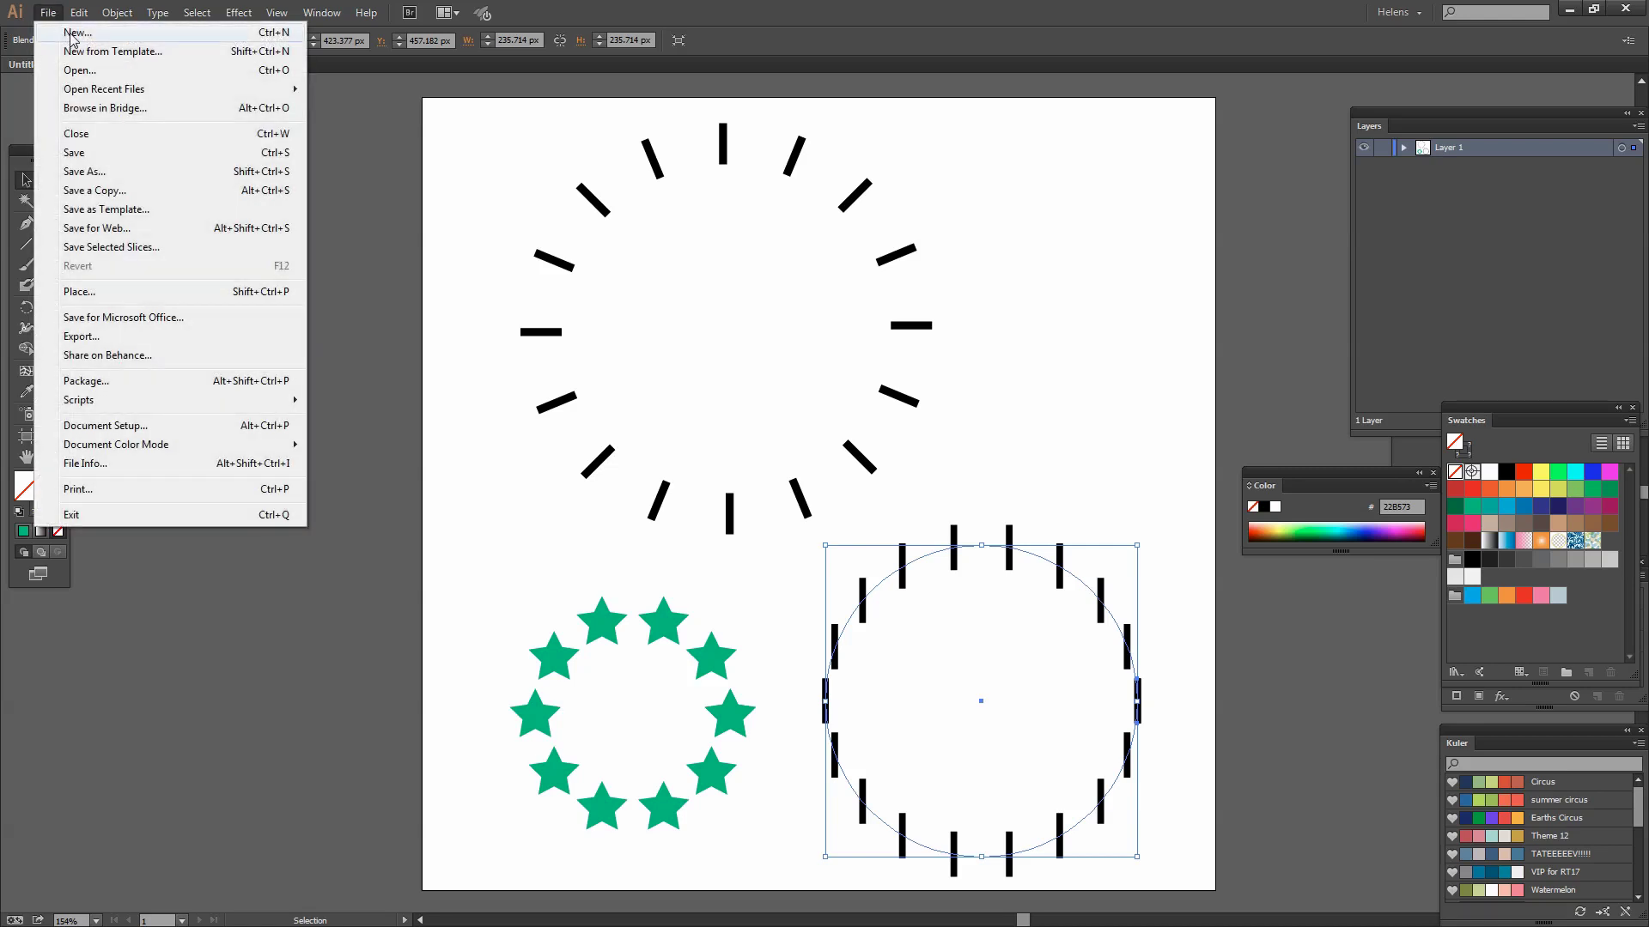
{"action": "left_click", "coordinate": [76, 32]}
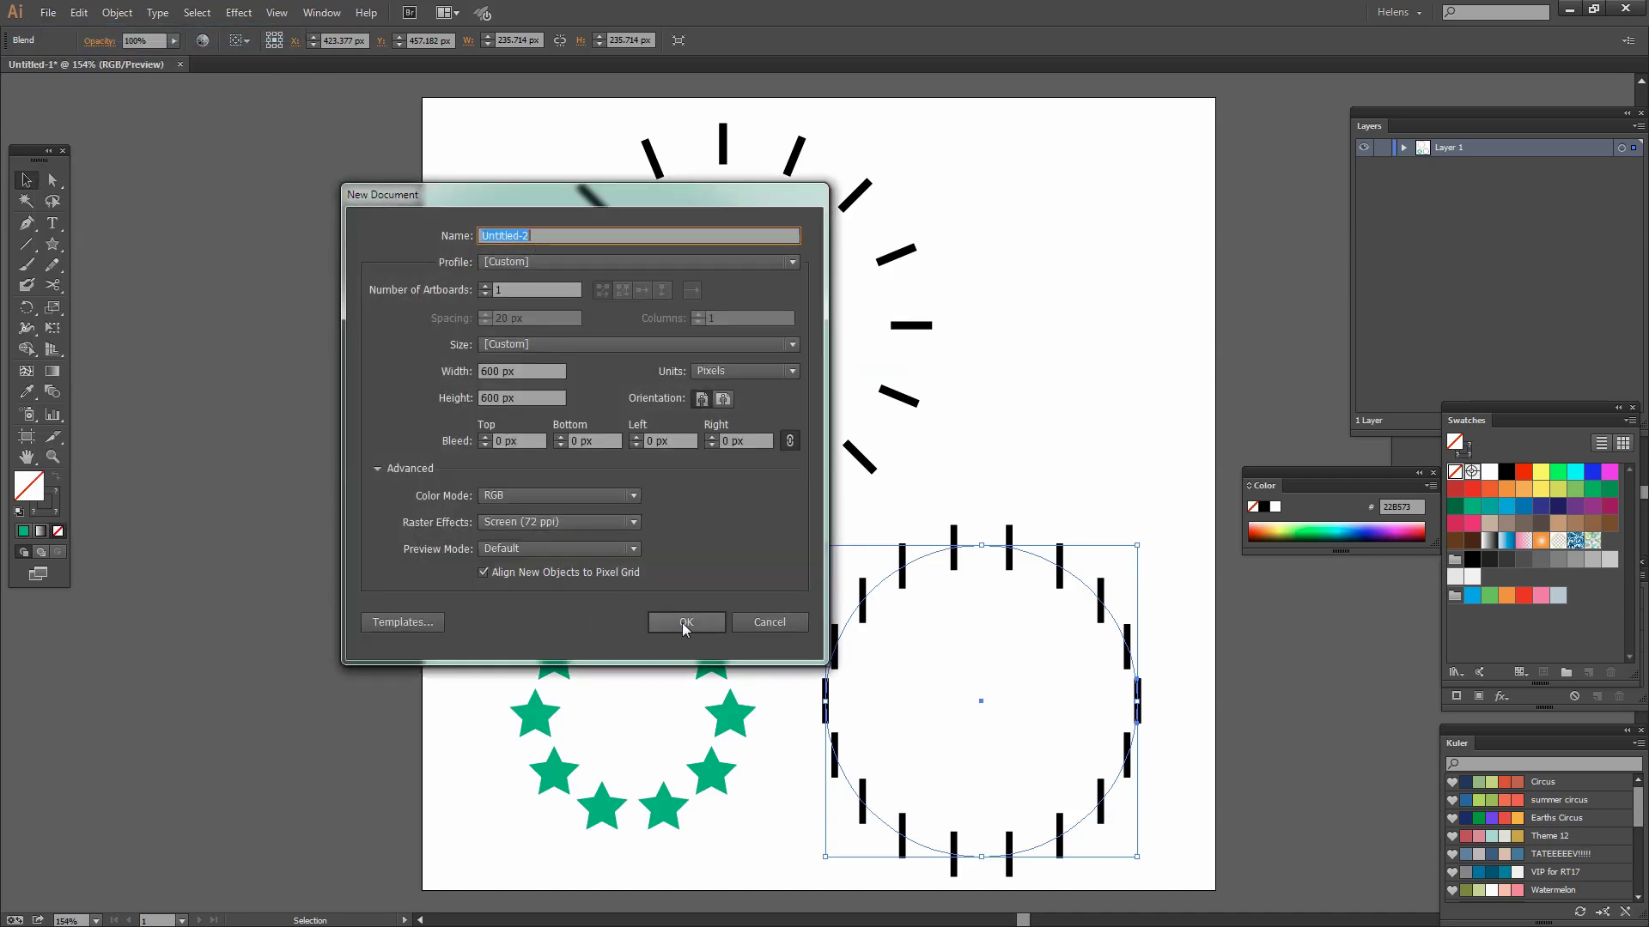
{"action": "left_click", "coordinate": [682, 621]}
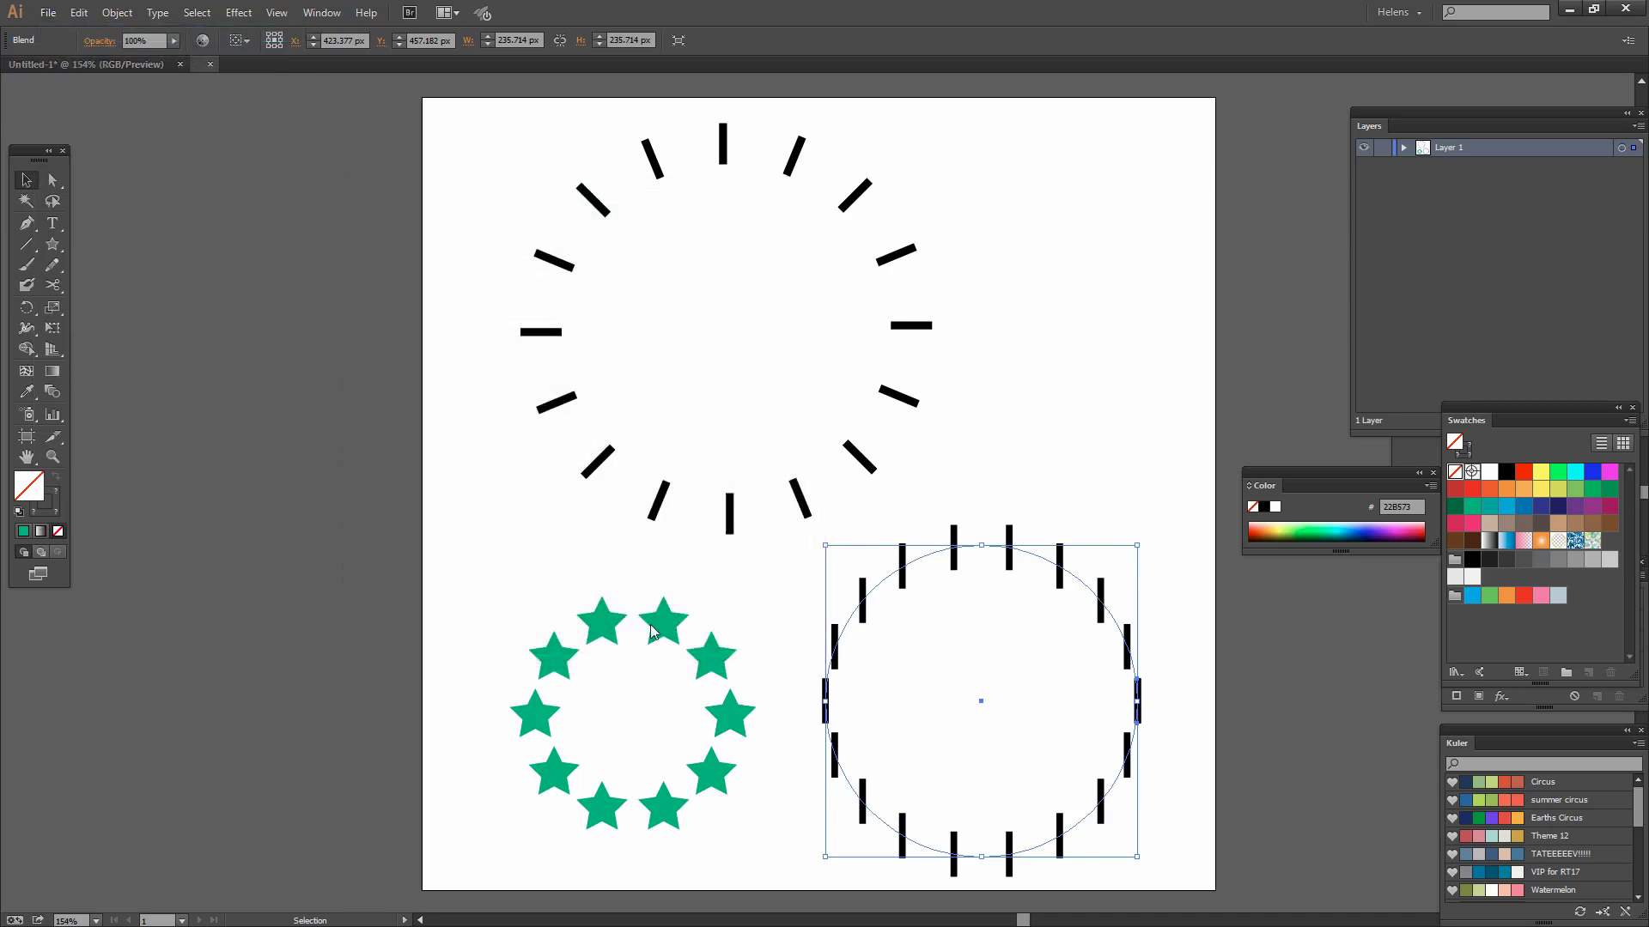
- Draw a large circle, remove its fill, and draw a small circle near its centre
{"action": "left_click", "coordinate": [49, 246]}
{"action": "left_click", "coordinate": [120, 284]}
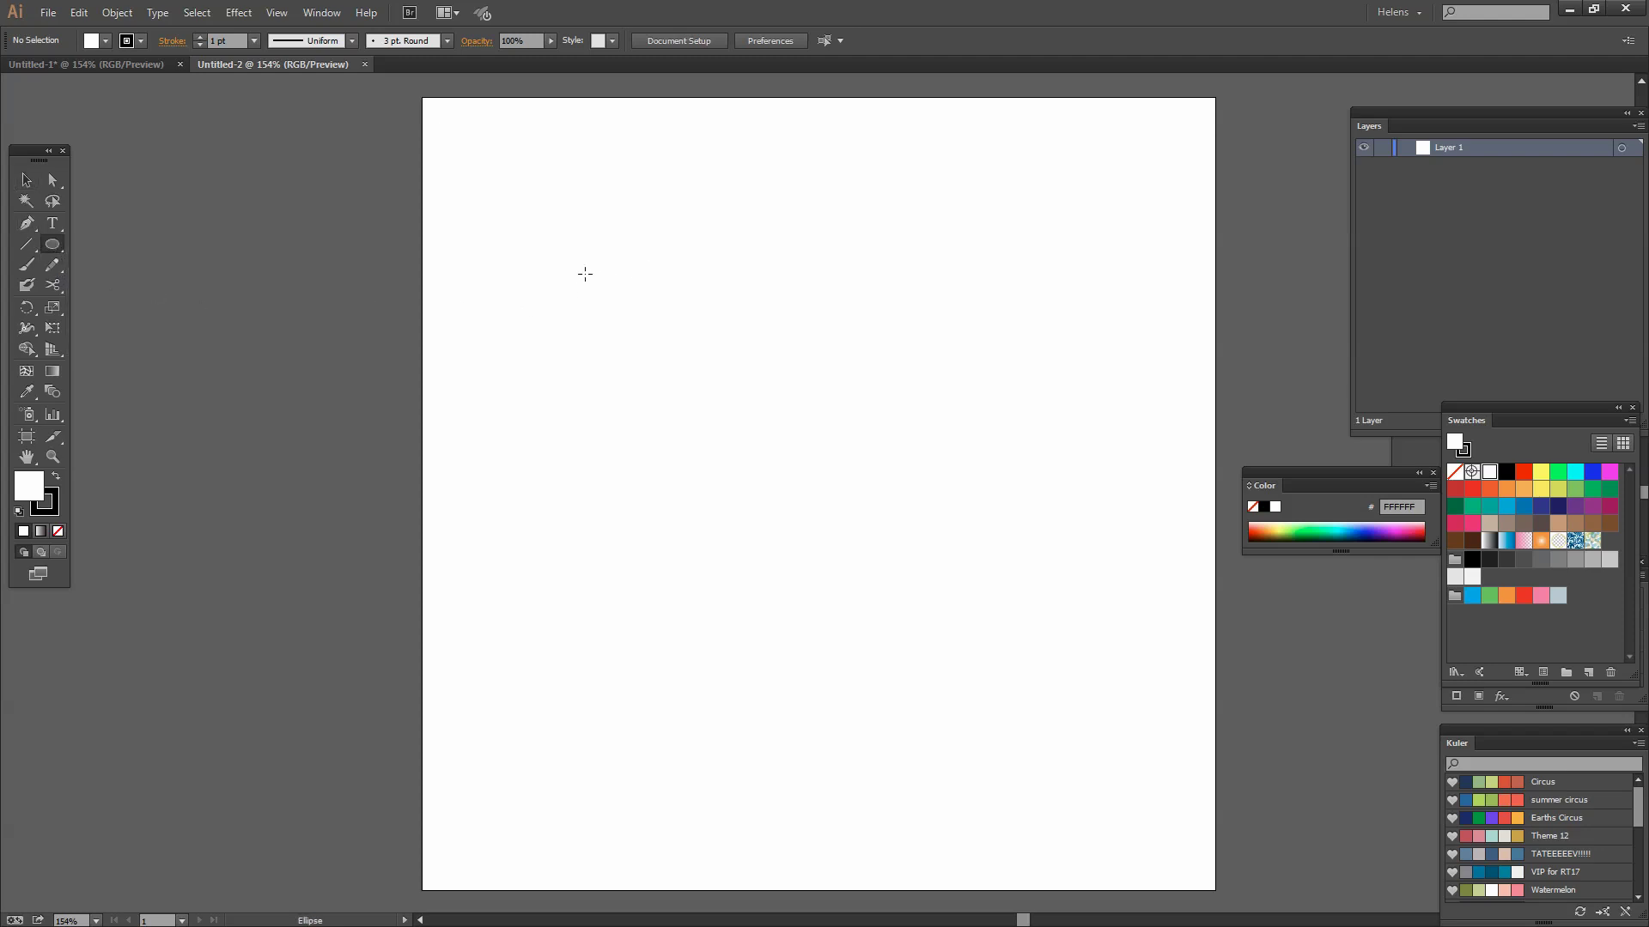
{"action": "left_click_drag", "start_coordinate": [589, 268], "coordinate": [975, 700]}
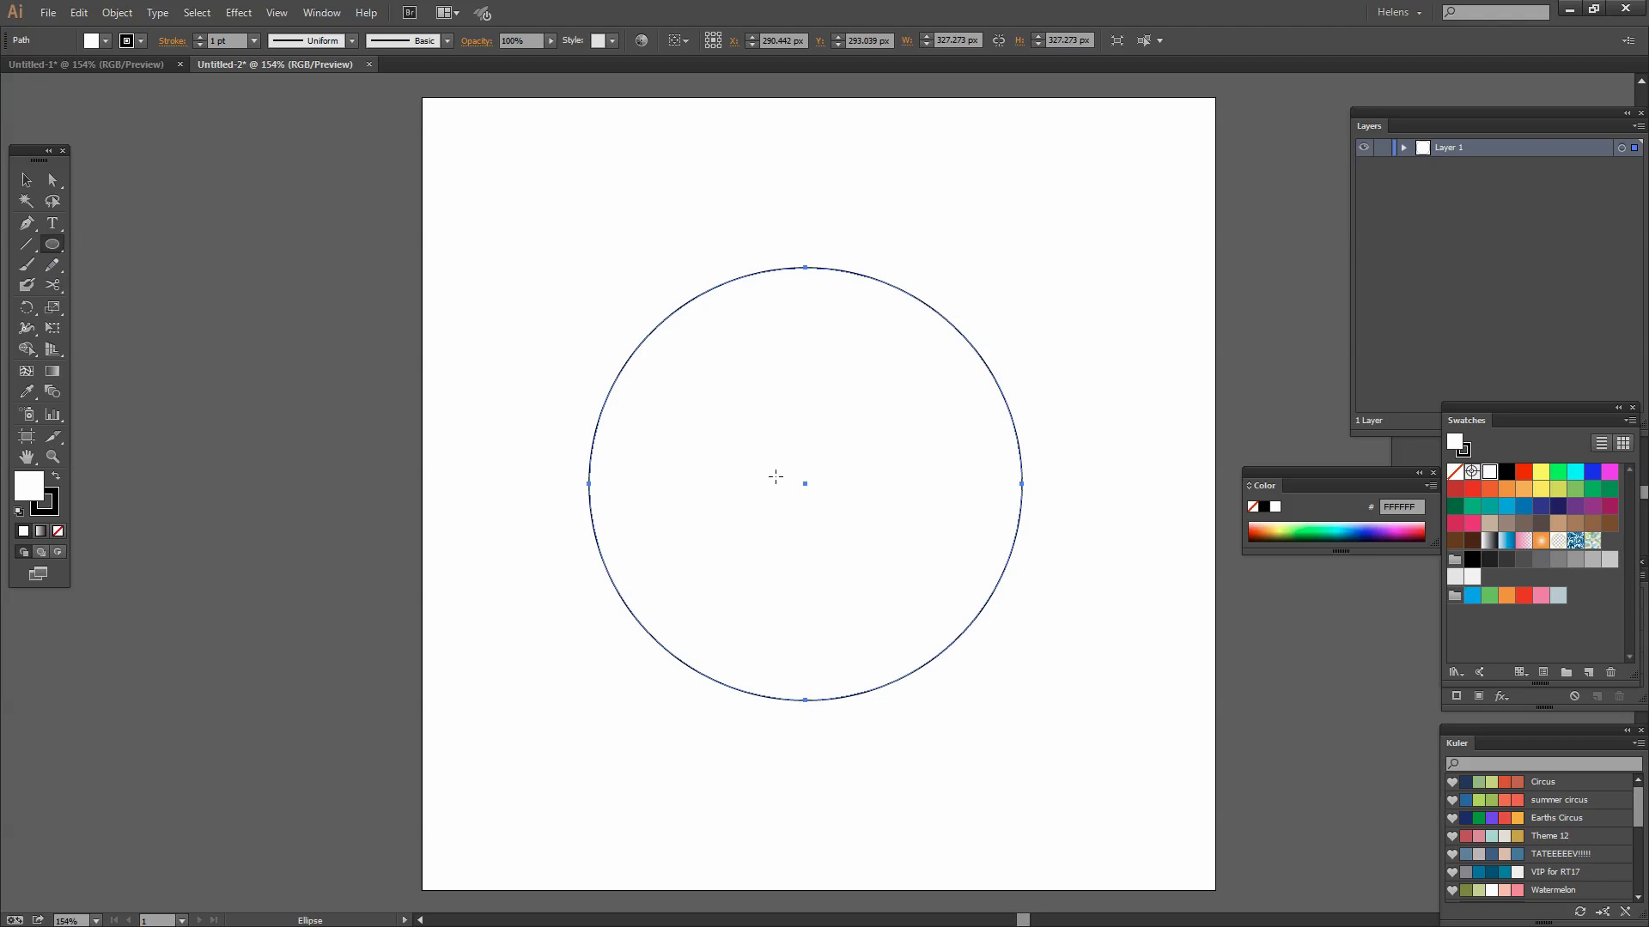
{"action": "left_click", "coordinate": [59, 531]}
{"action": "left_click_drag", "start_coordinate": [794, 471], "coordinate": [827, 505]}
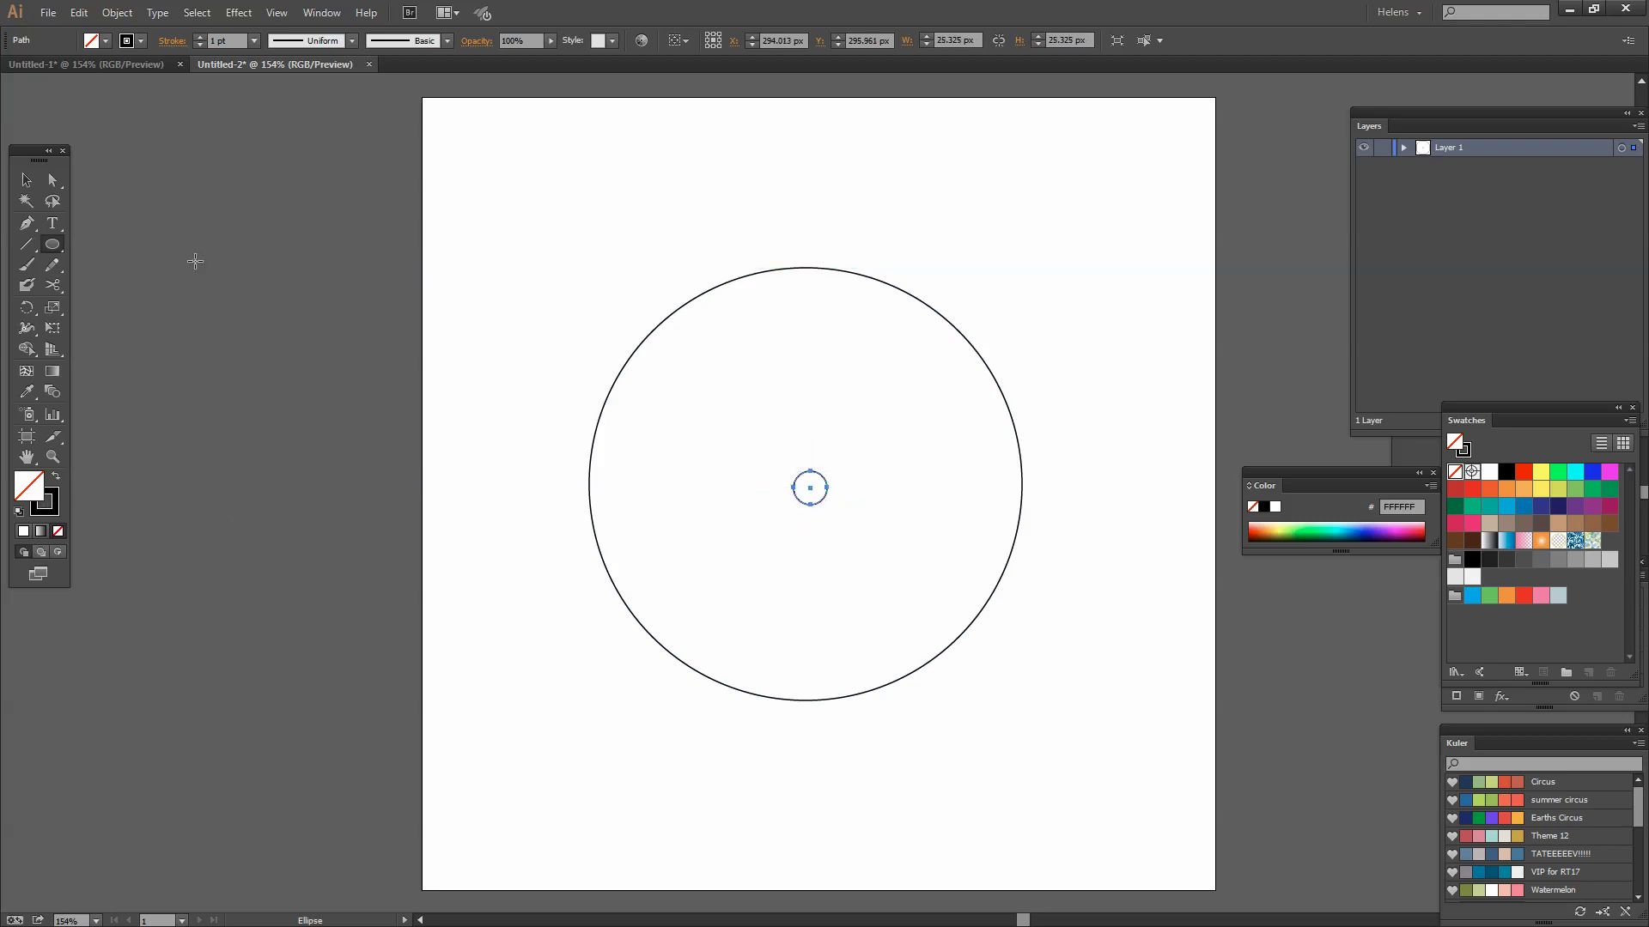
- Align both circles to the selection, horizontally and vertically centred, then deselect
{"action": "left_click", "coordinate": [26, 182]}
{"action": "left_click_drag", "start_coordinate": [714, 241], "coordinate": [1023, 776]}
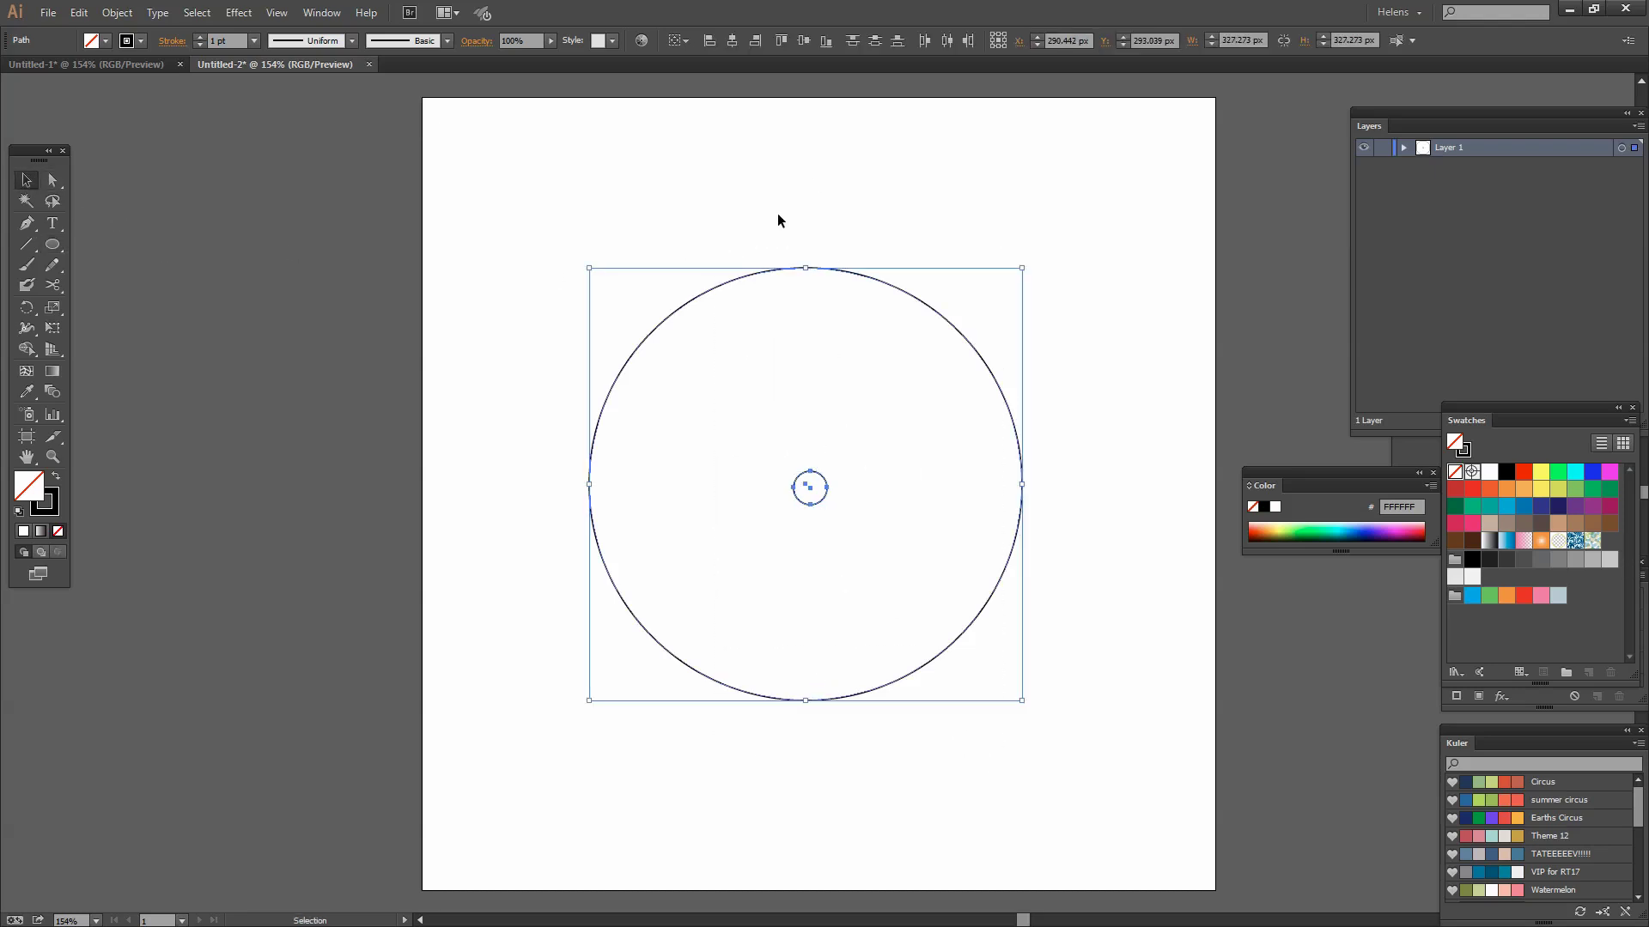
{"action": "left_click", "coordinate": [685, 43]}
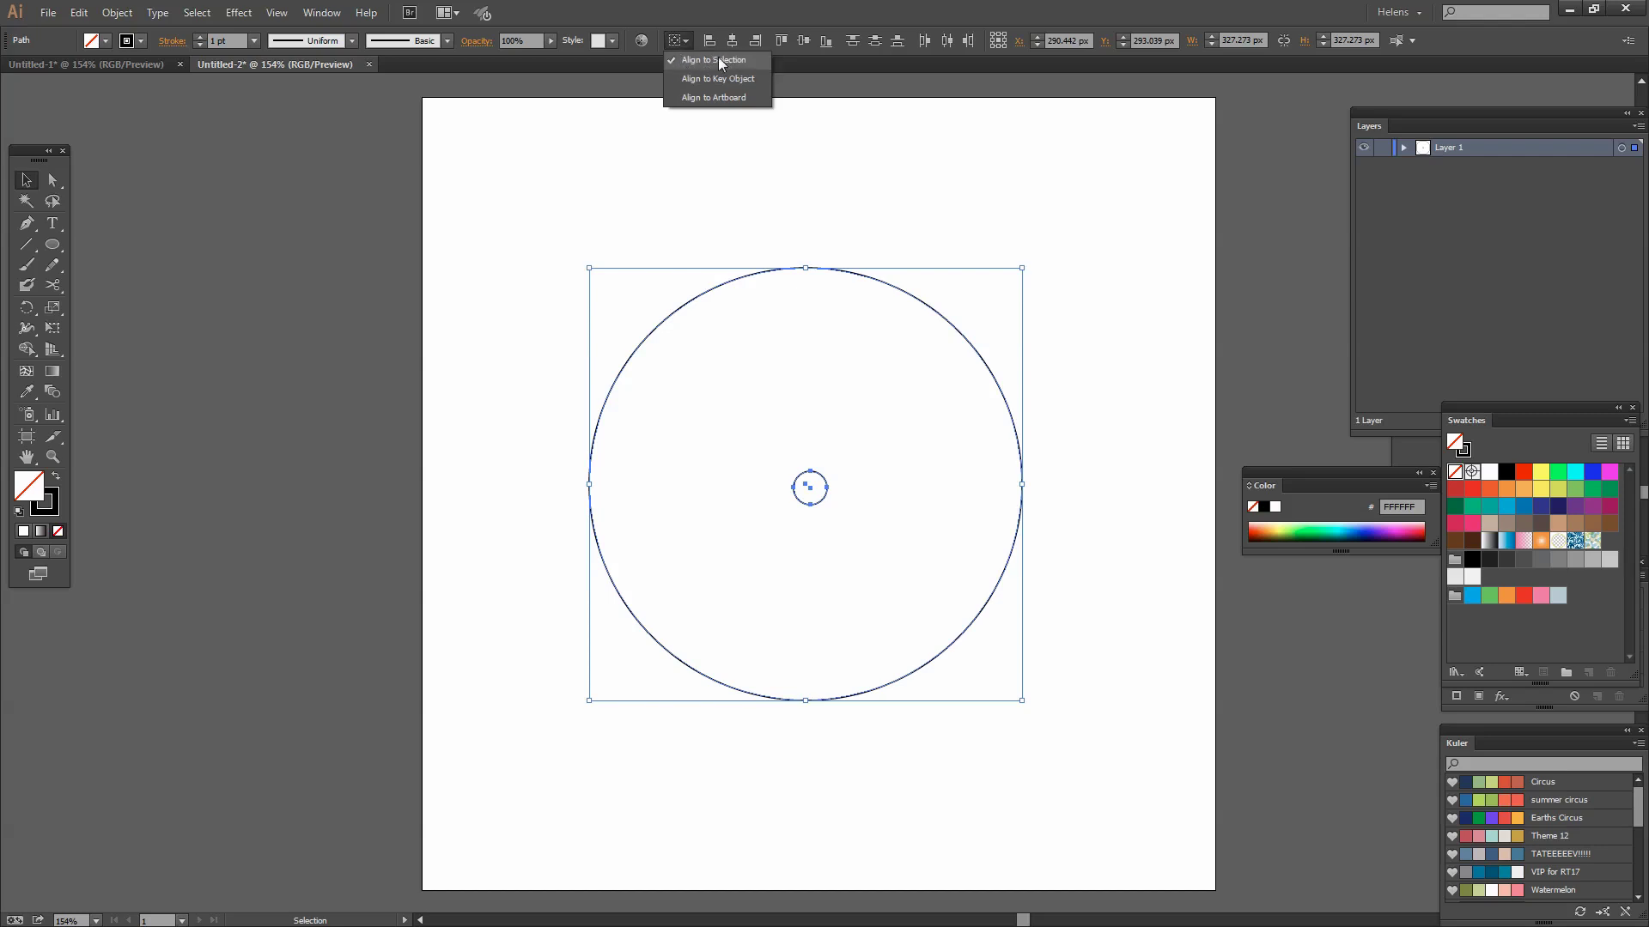
{"action": "left_click", "coordinate": [731, 39]}
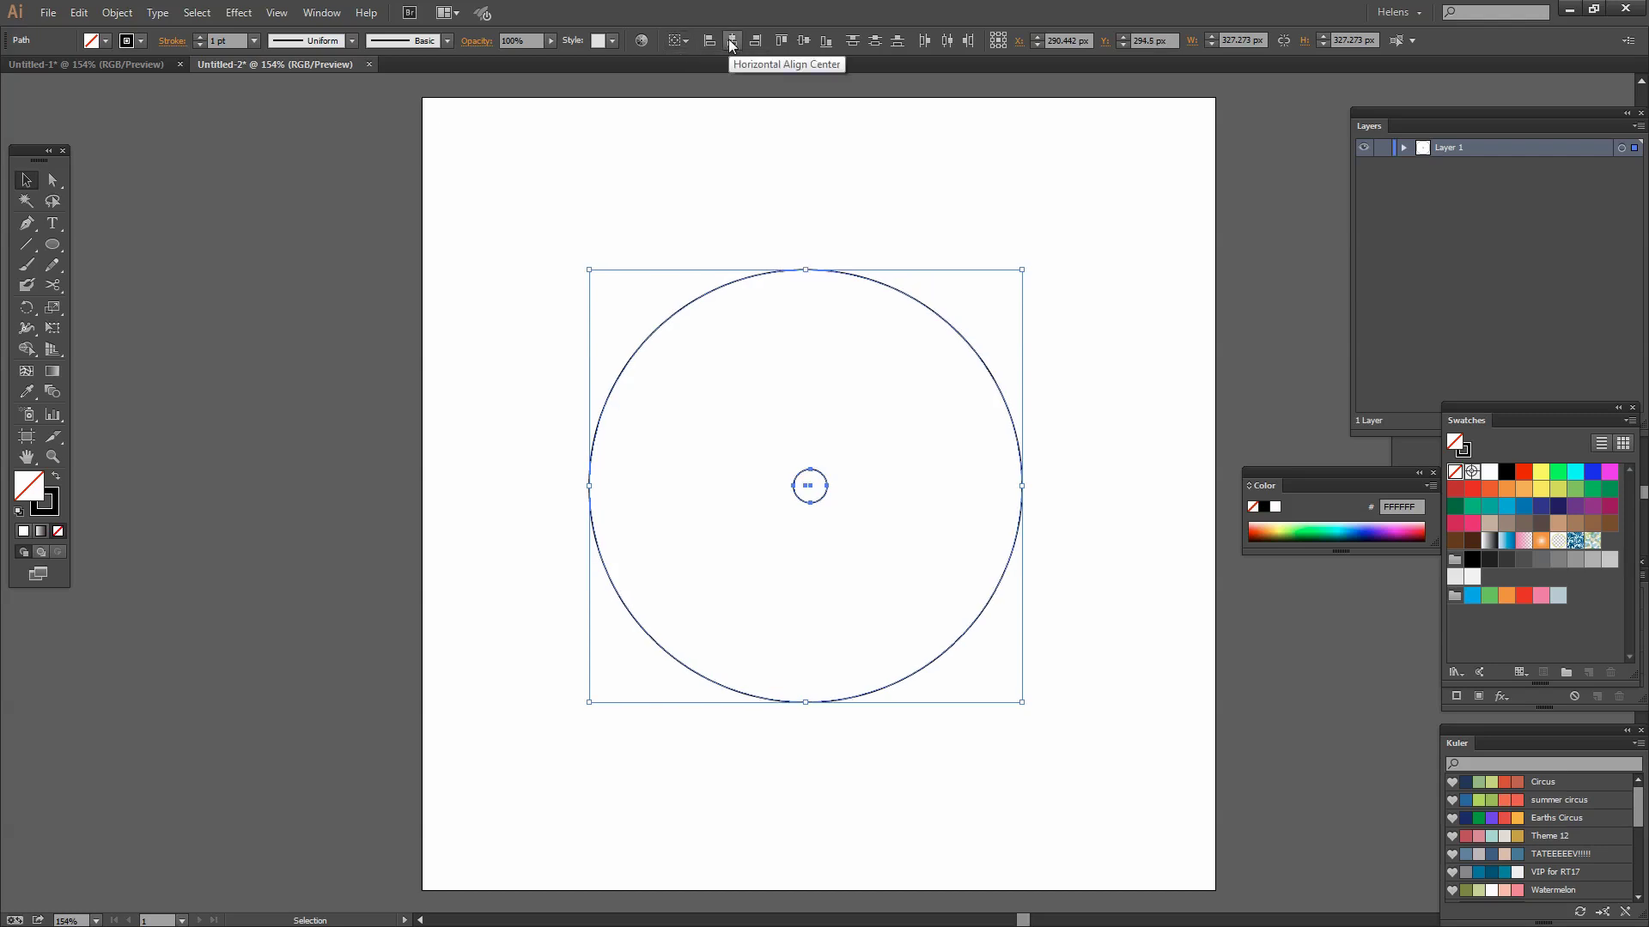
{"action": "left_click", "coordinate": [731, 40]}
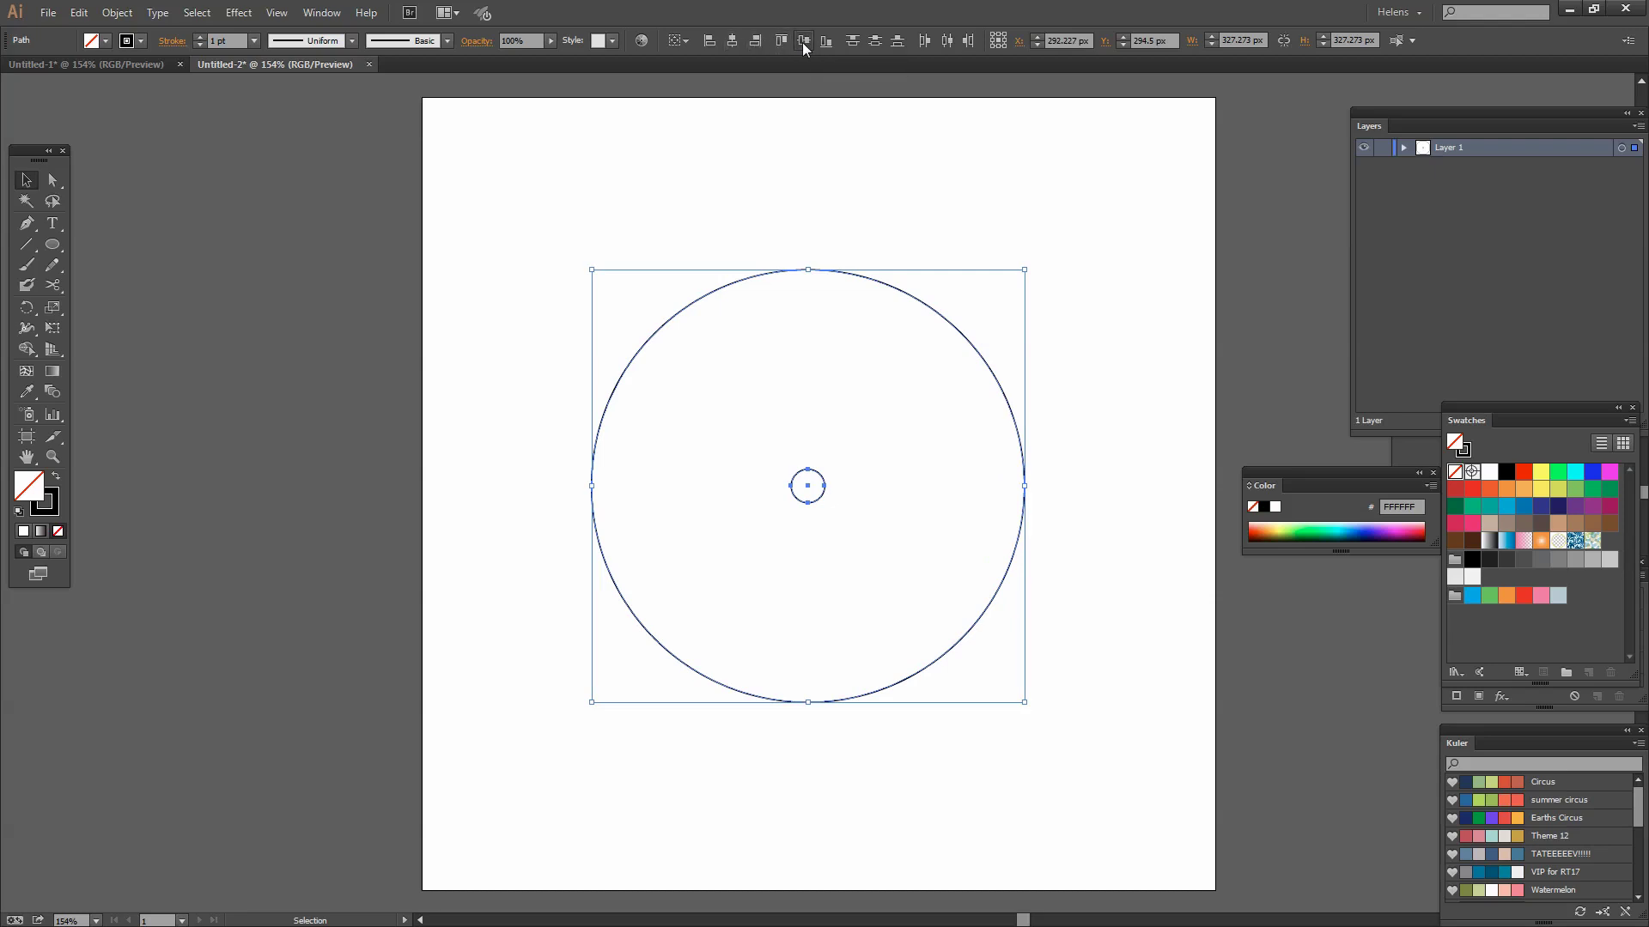
{"action": "left_click", "coordinate": [1147, 503]}
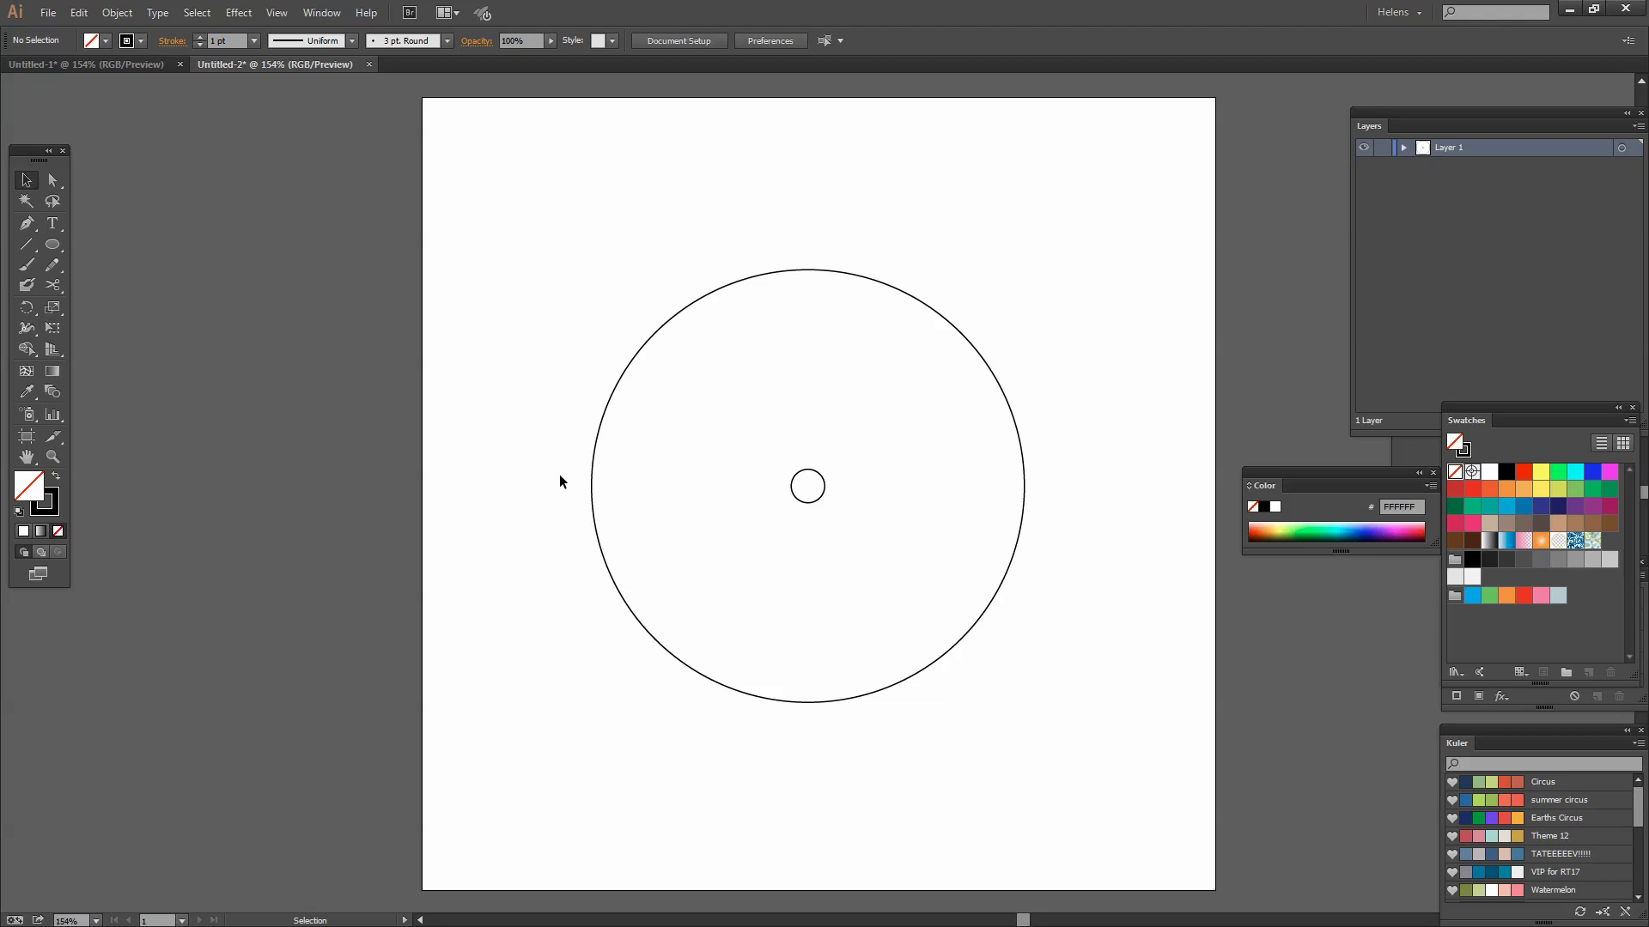
- Create a 5-point star with a 9 px inner radius
{"action": "left_click", "coordinate": [52, 245]}
{"action": "left_click_drag", "start_coordinate": [58, 245], "coordinate": [133, 327]}
{"action": "left_click", "coordinate": [810, 276]}
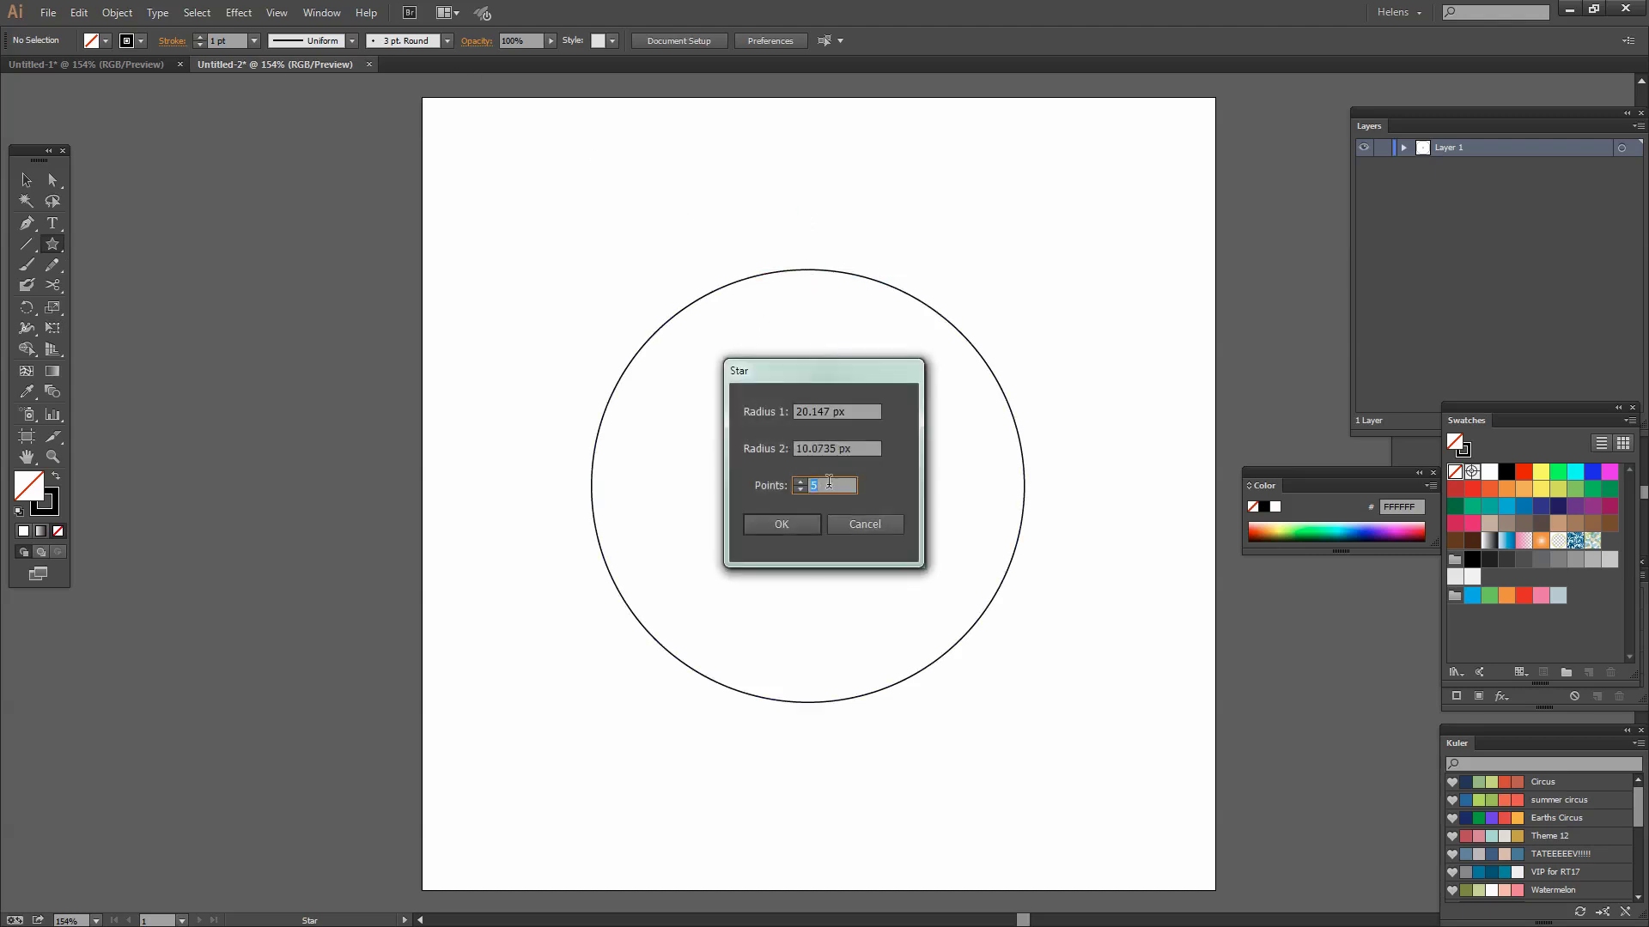
{"action": "left_click", "coordinate": [803, 449]}
{"action": "double_click", "coordinate": [804, 448]}
{"action": "type", "text": "10"}
{"action": "key", "text": "Down"}
{"action": "left_click", "coordinate": [781, 529]}
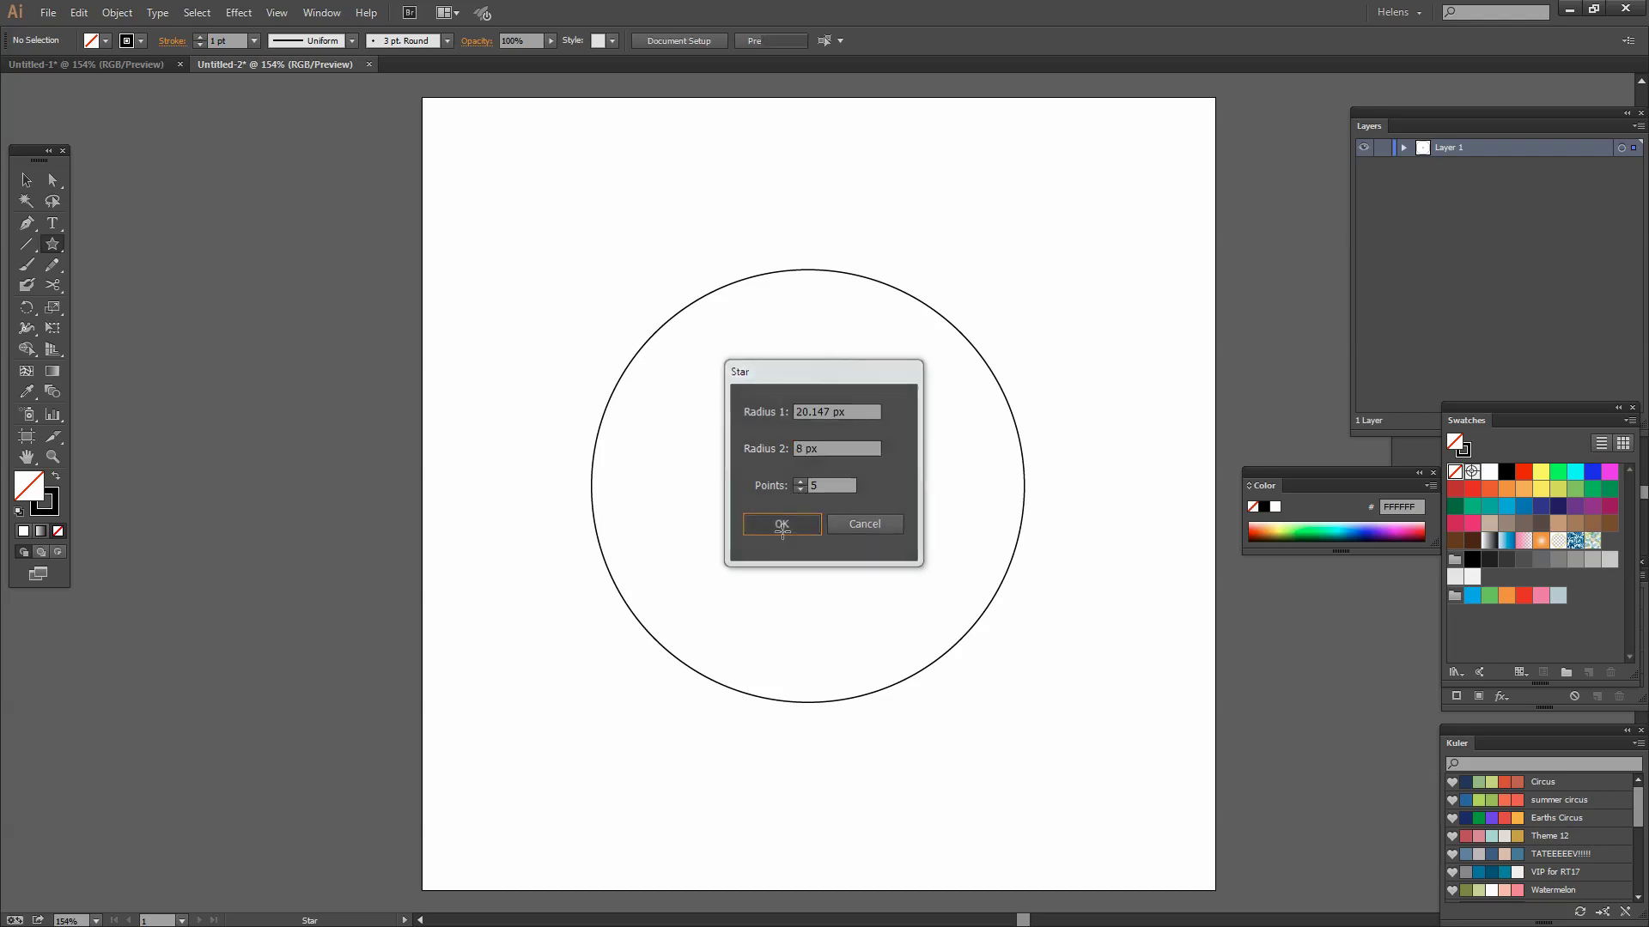
- Fill the star blue with no stroke and move it onto the circle's top edge
{"action": "left_click", "coordinate": [1522, 506]}
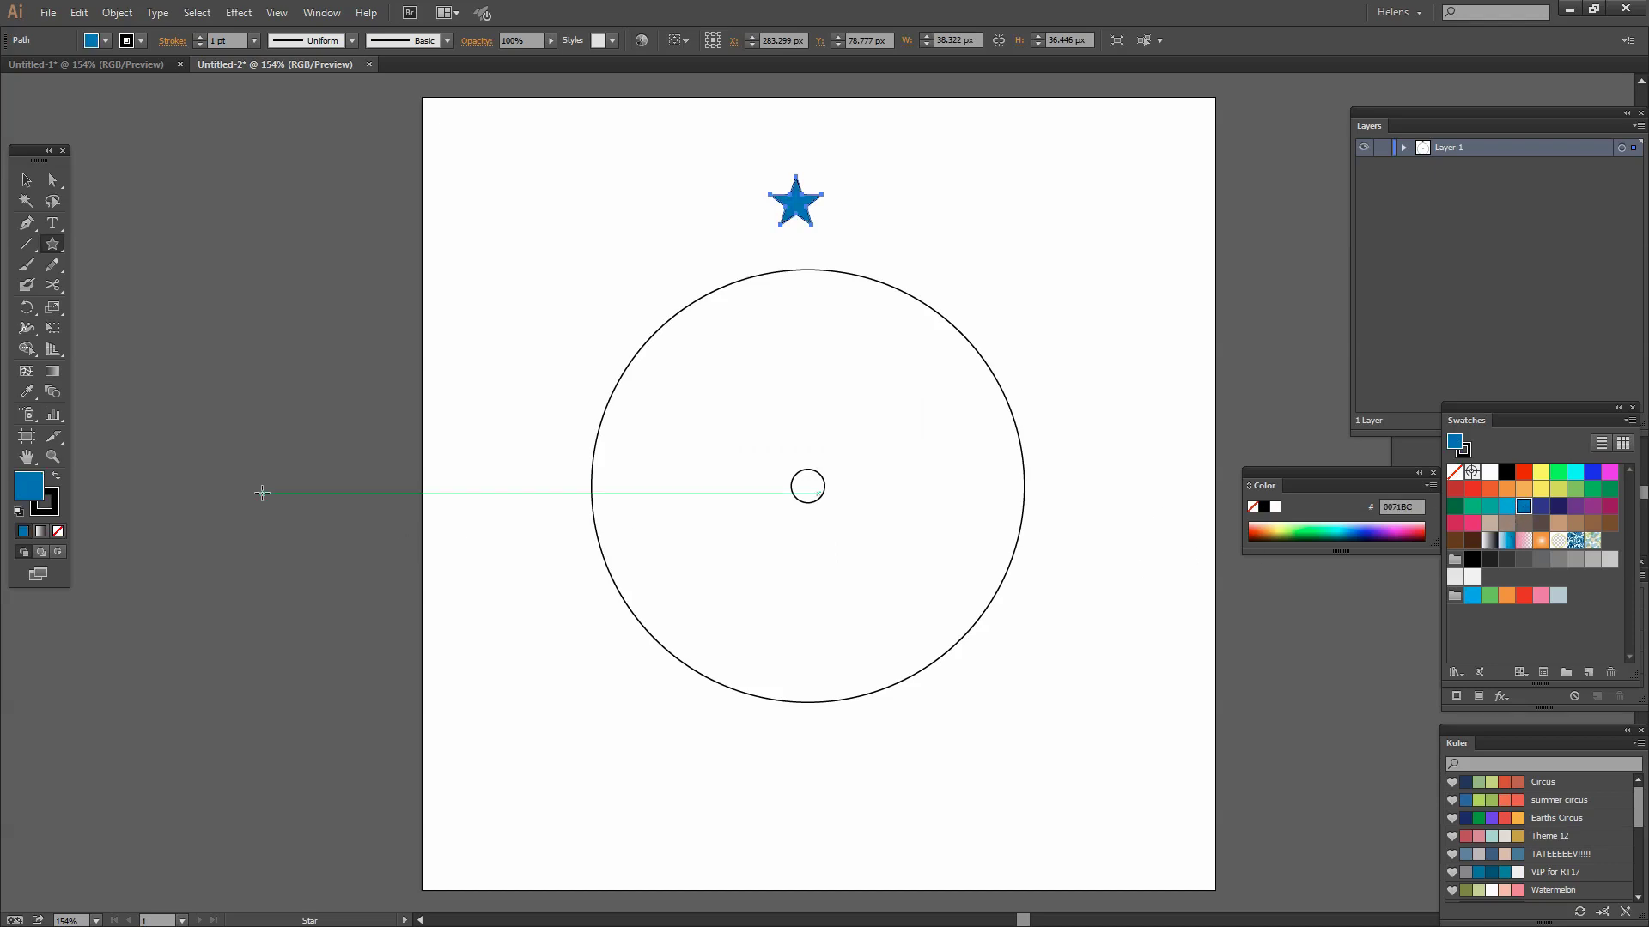
{"action": "left_click", "coordinate": [49, 509]}
{"action": "left_click", "coordinate": [58, 531]}
{"action": "key", "text": "x"}
{"action": "left_click", "coordinate": [30, 179]}
{"action": "left_click_drag", "start_coordinate": [799, 209], "coordinate": [810, 249]}
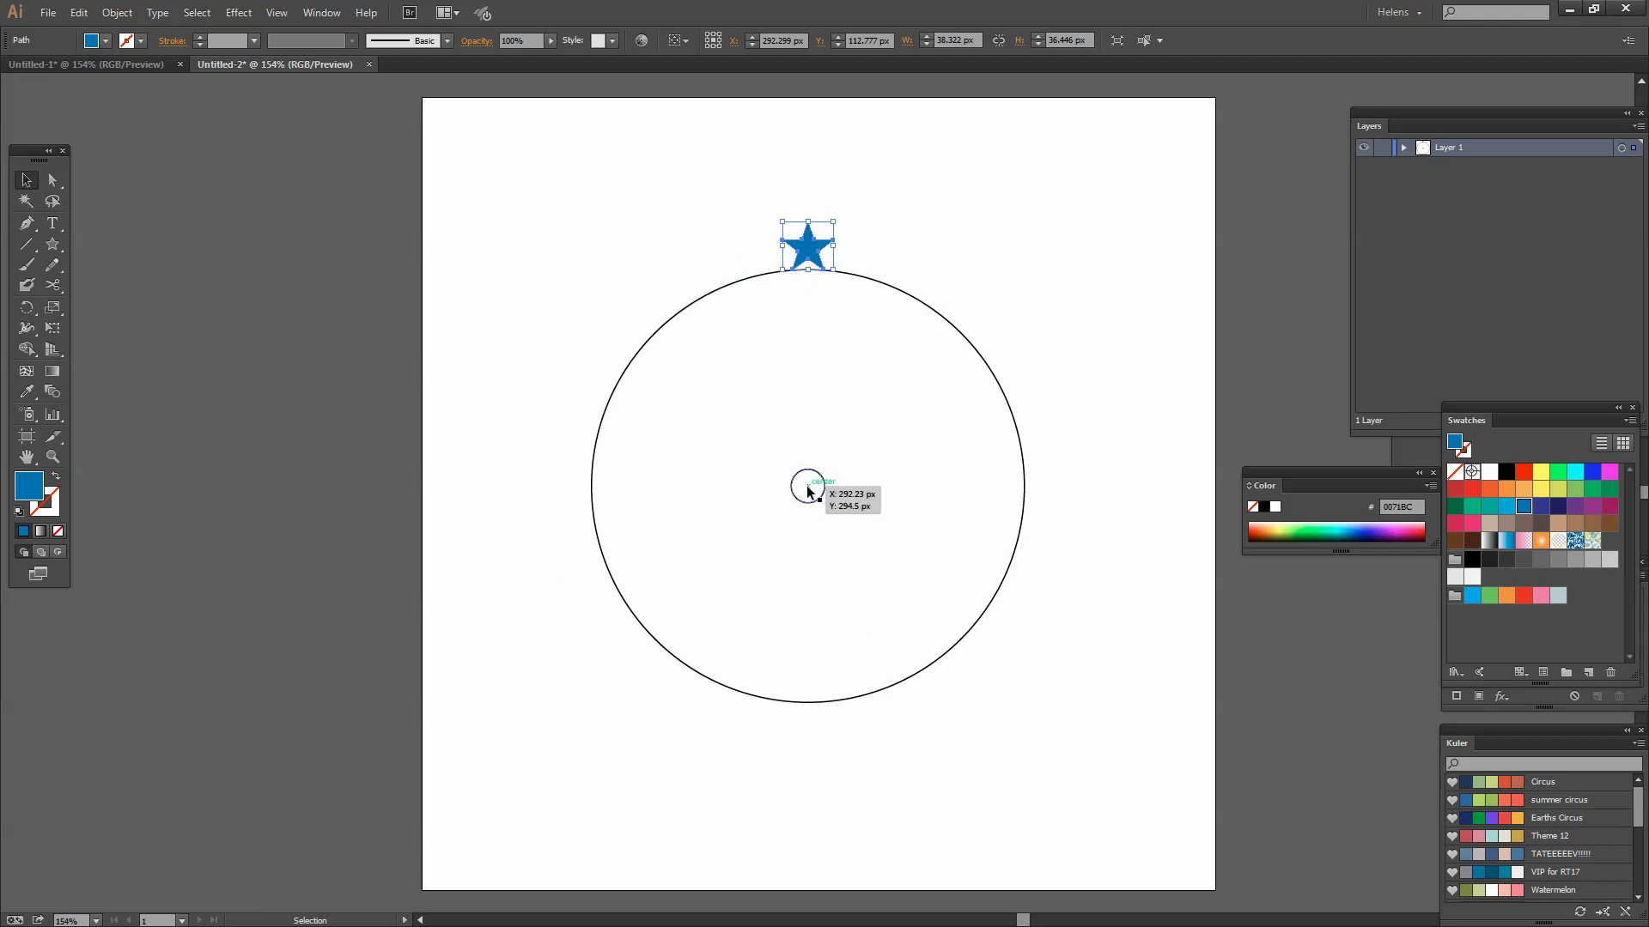
- Select the blue star and open Rotate with the pivot at the circles' centre
{"action": "left_click", "coordinate": [724, 538]}
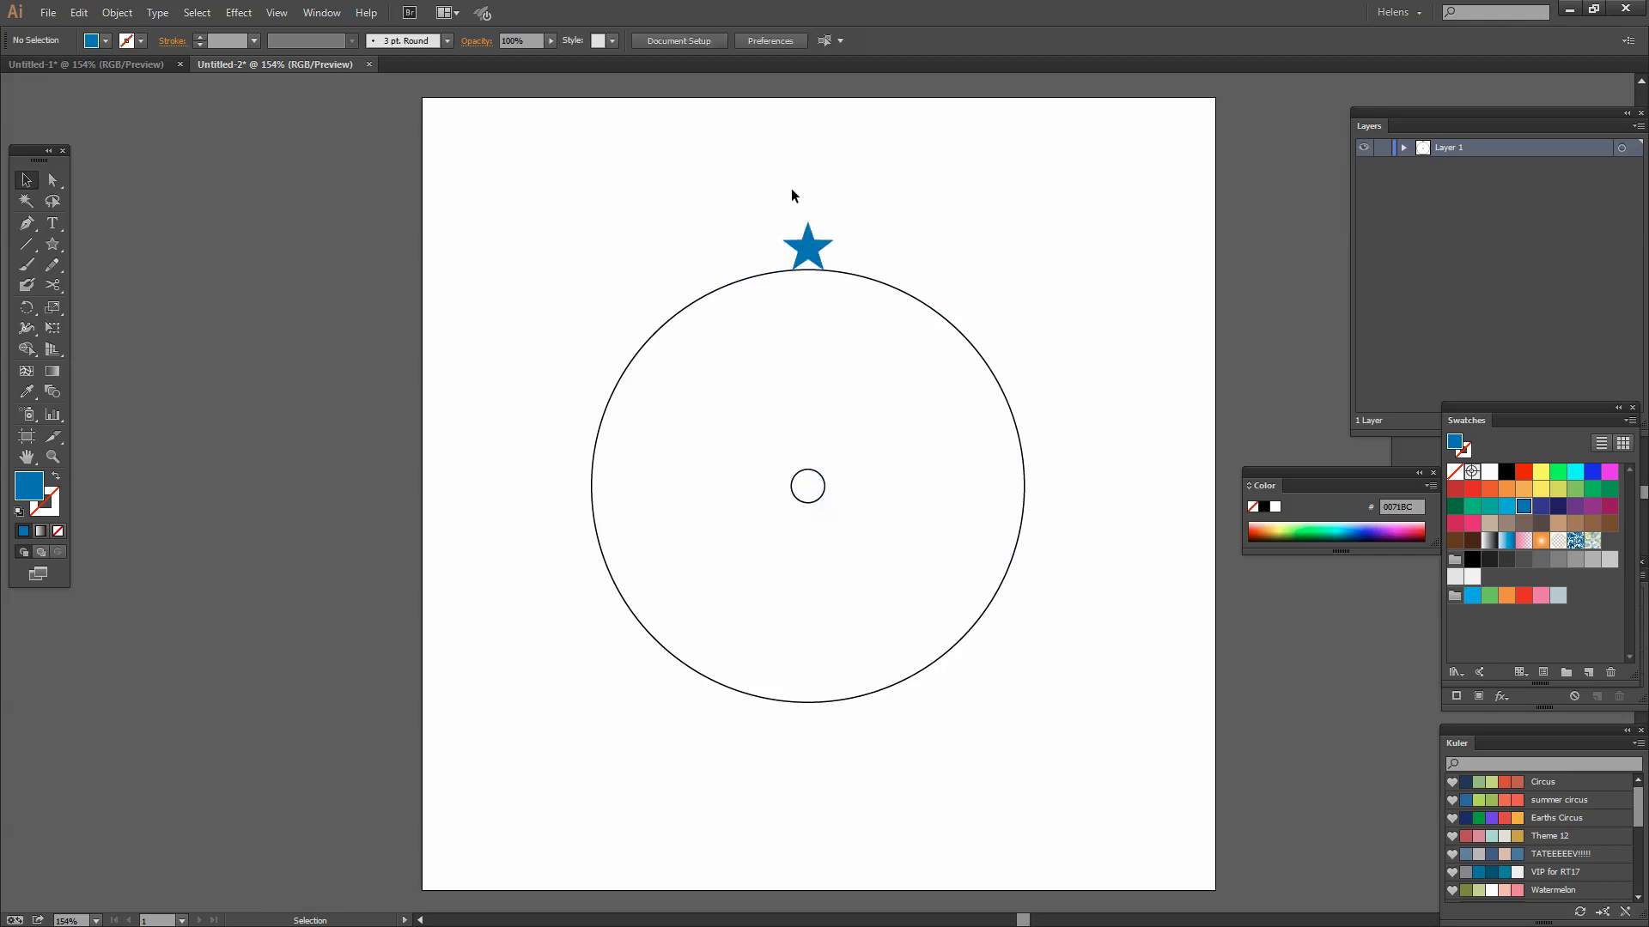
{"action": "left_click_drag", "start_coordinate": [791, 189], "coordinate": [834, 265]}
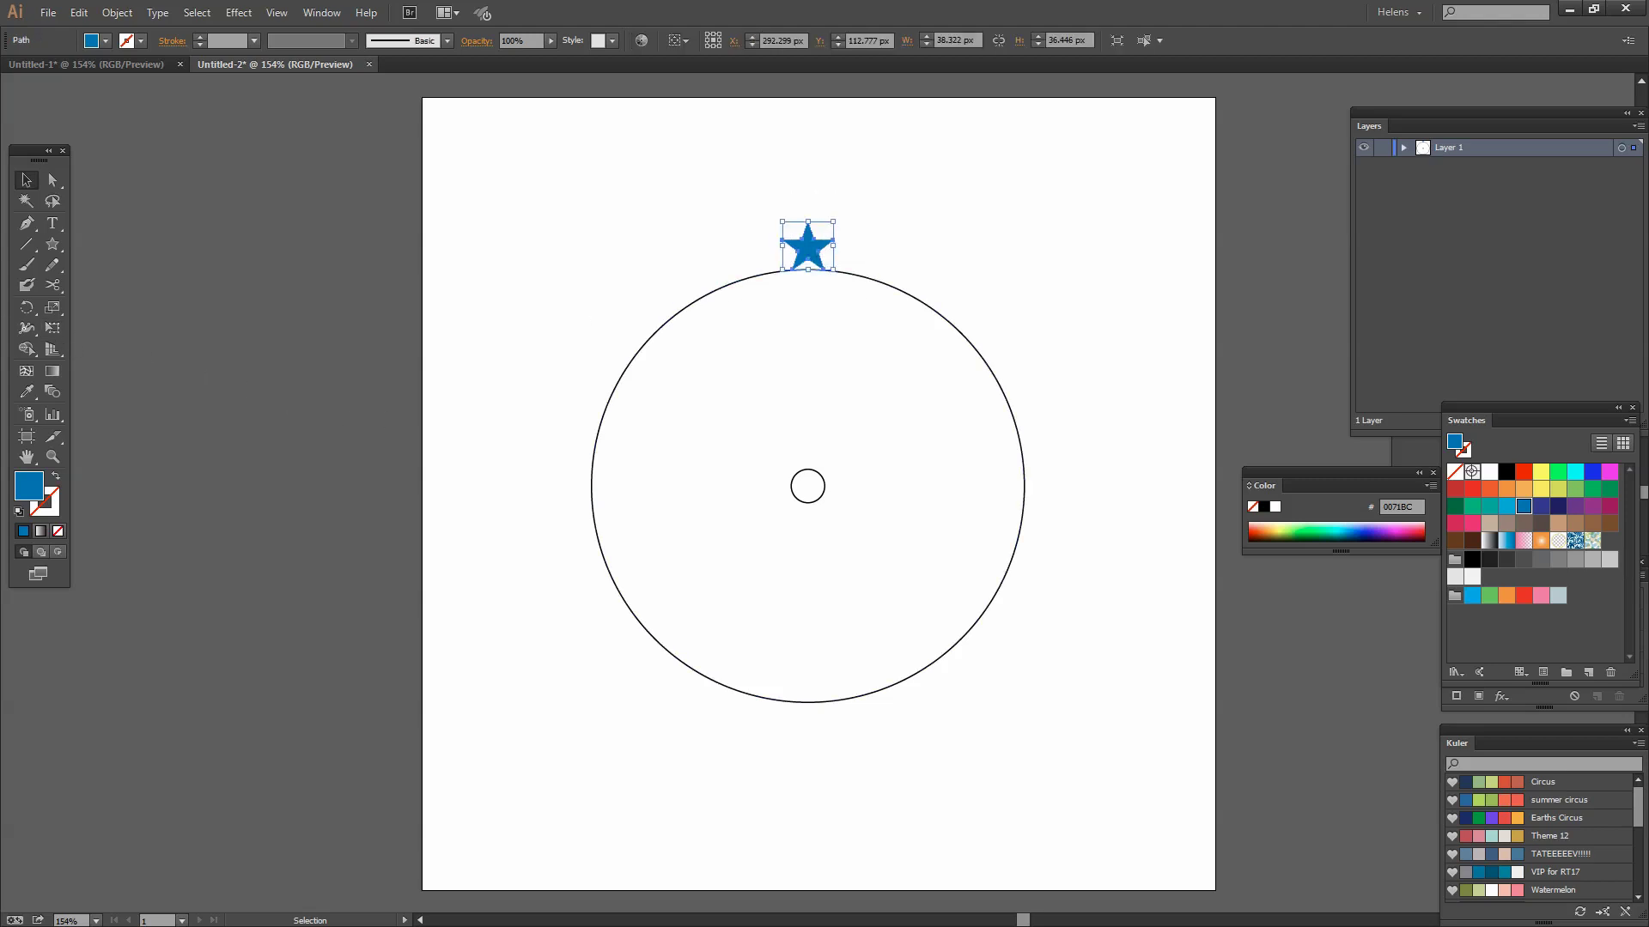
{"action": "left_click", "coordinate": [27, 308]}
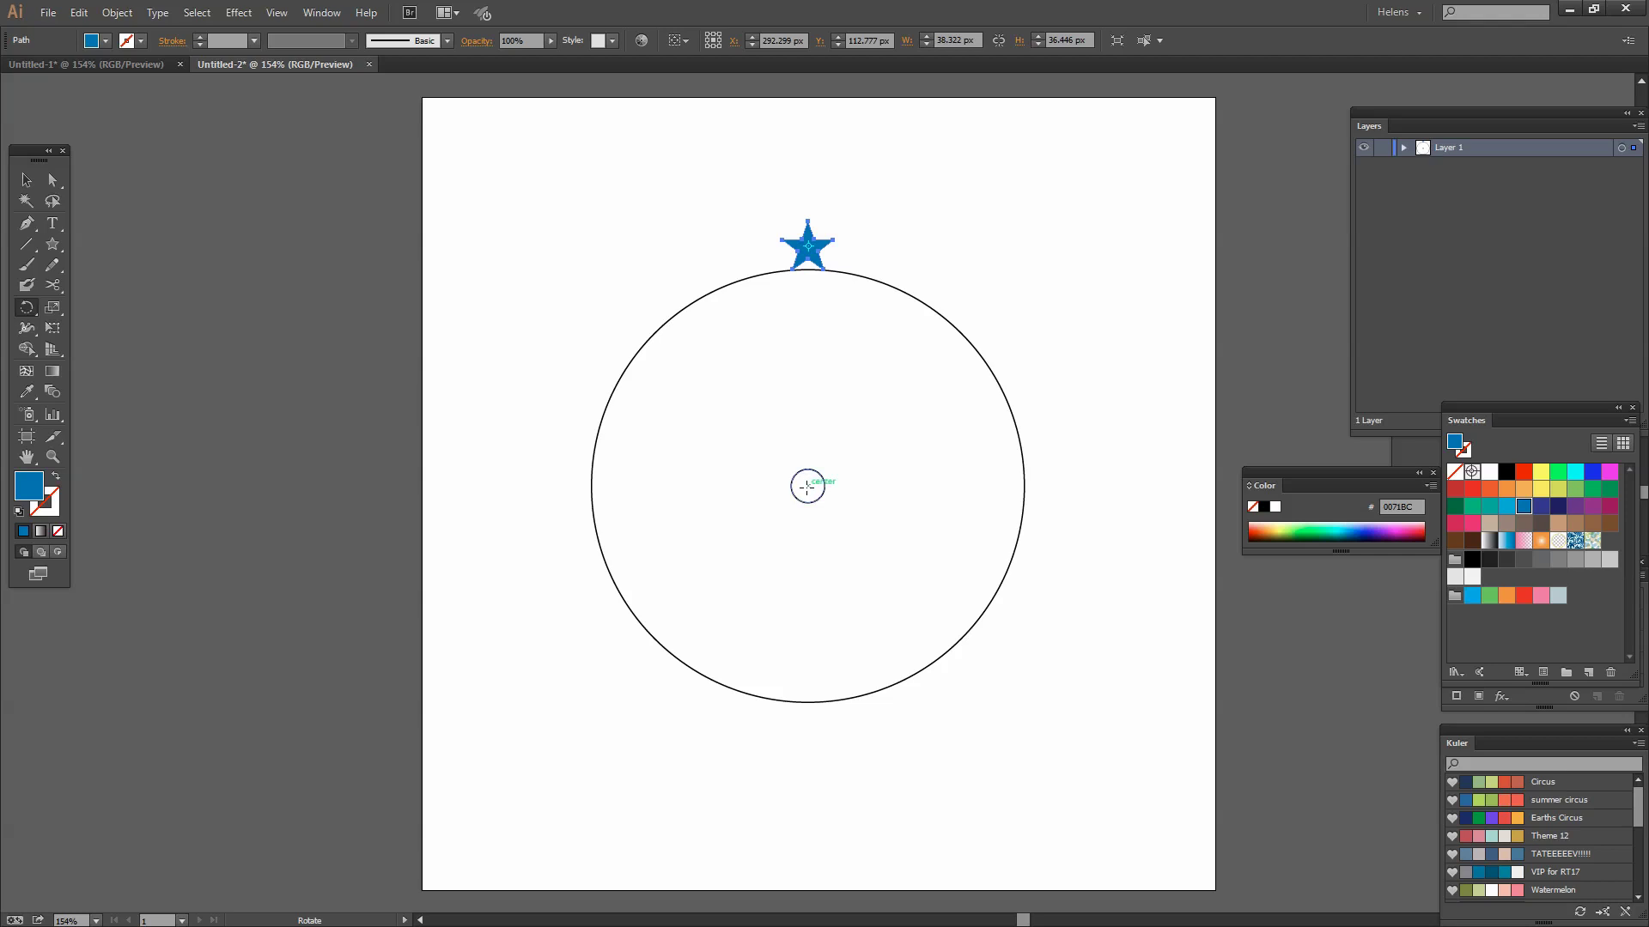
{"action": "left_click", "coordinate": [807, 486], "text": "alt"}
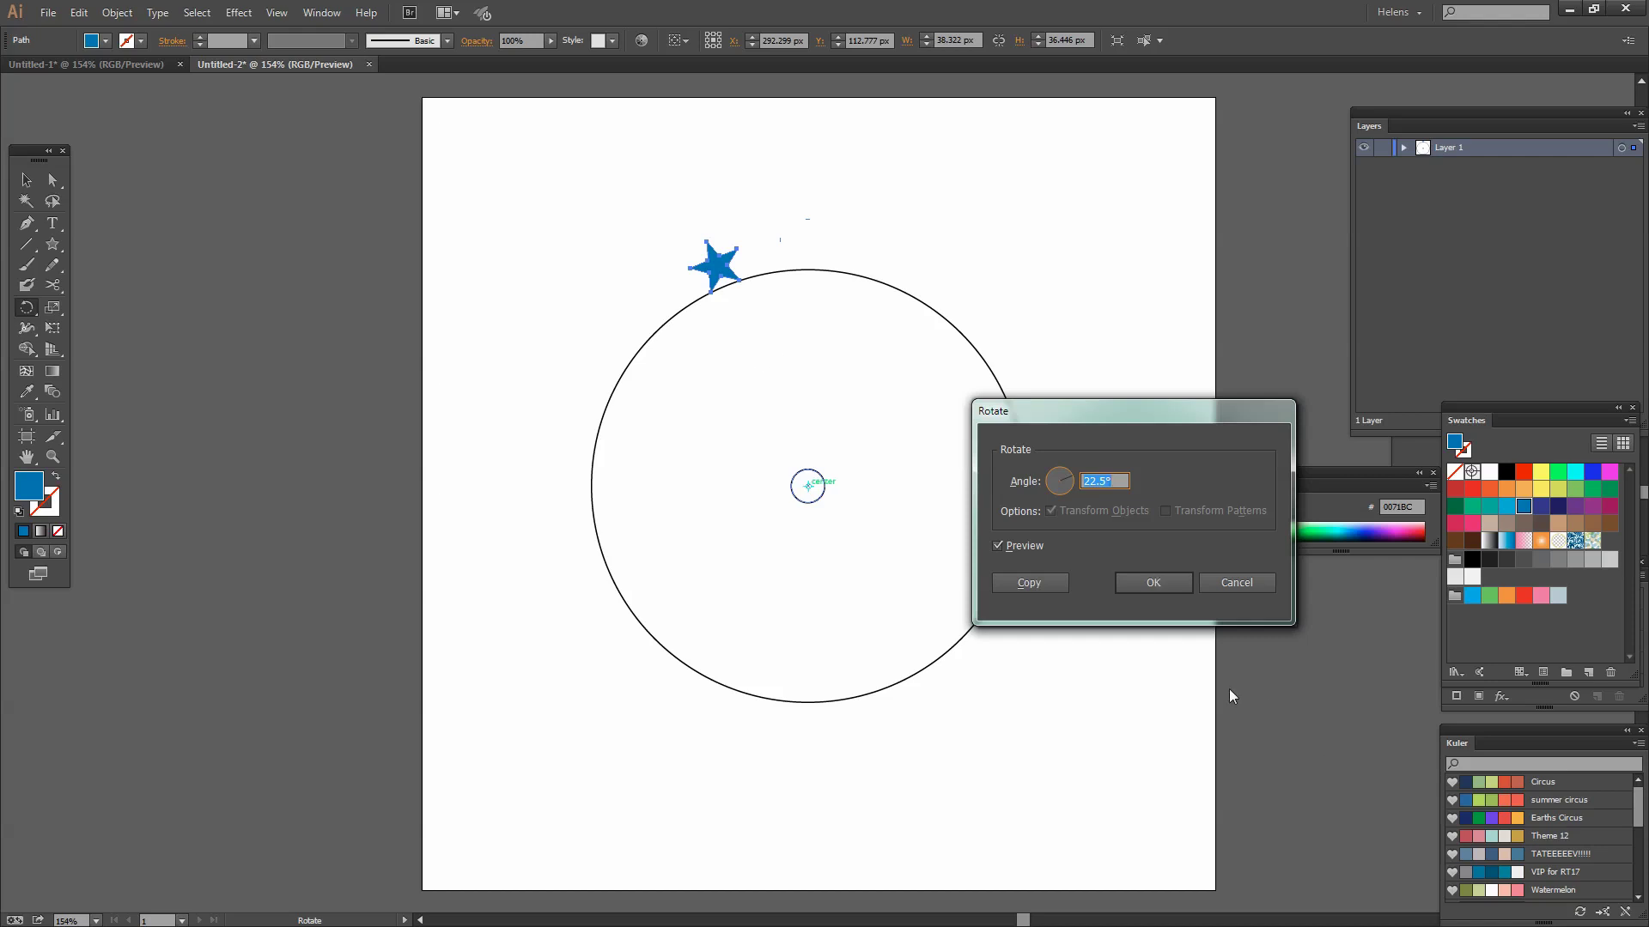
- Set the rotation angle to 360/15 and place a rotated copy of the star
{"action": "left_click", "coordinate": [997, 546]}
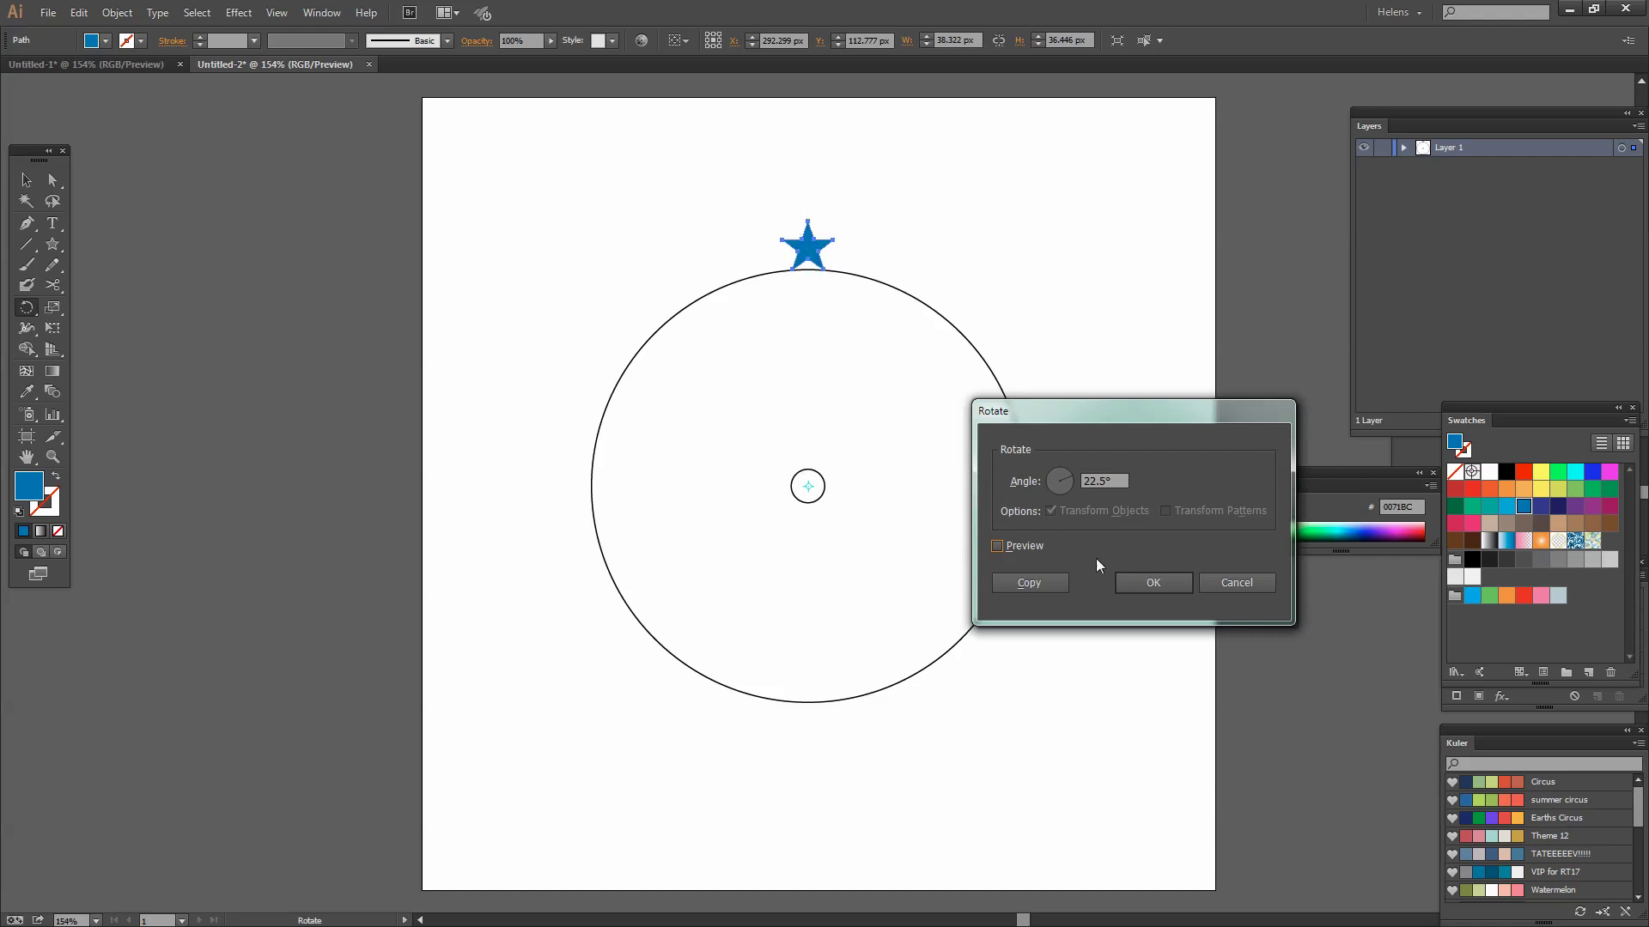
{"action": "left_click", "coordinate": [997, 546]}
{"action": "left_click_drag", "start_coordinate": [1122, 481], "coordinate": [1043, 491]}
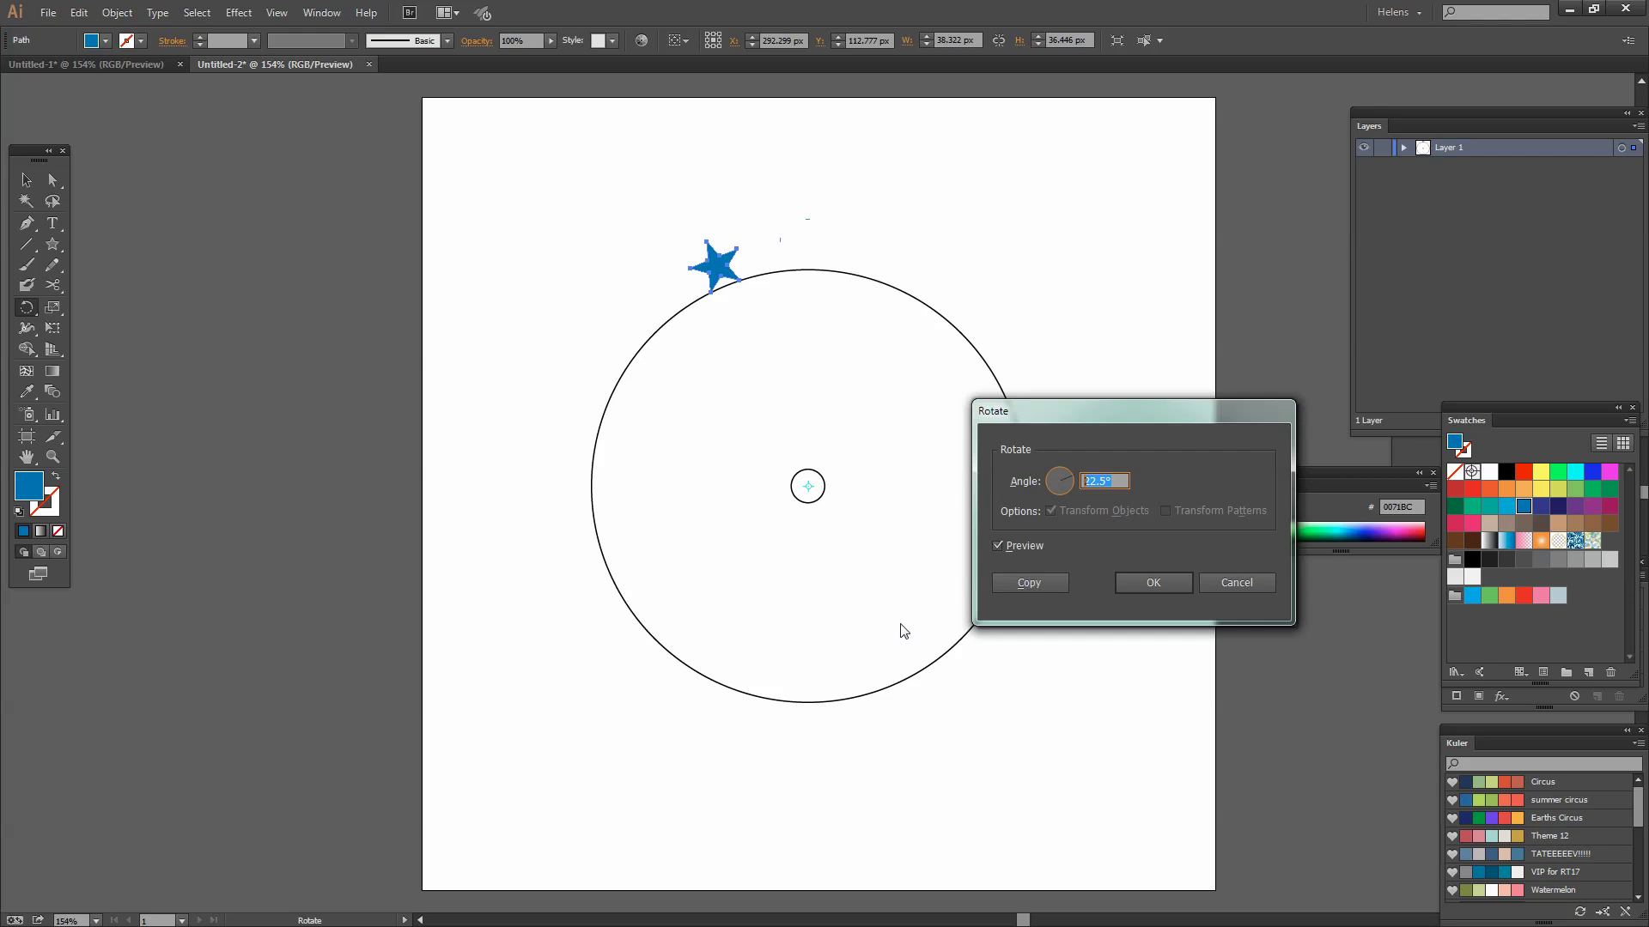
{"action": "type", "text": "360/15"}
{"action": "left_click", "coordinate": [1028, 582]}
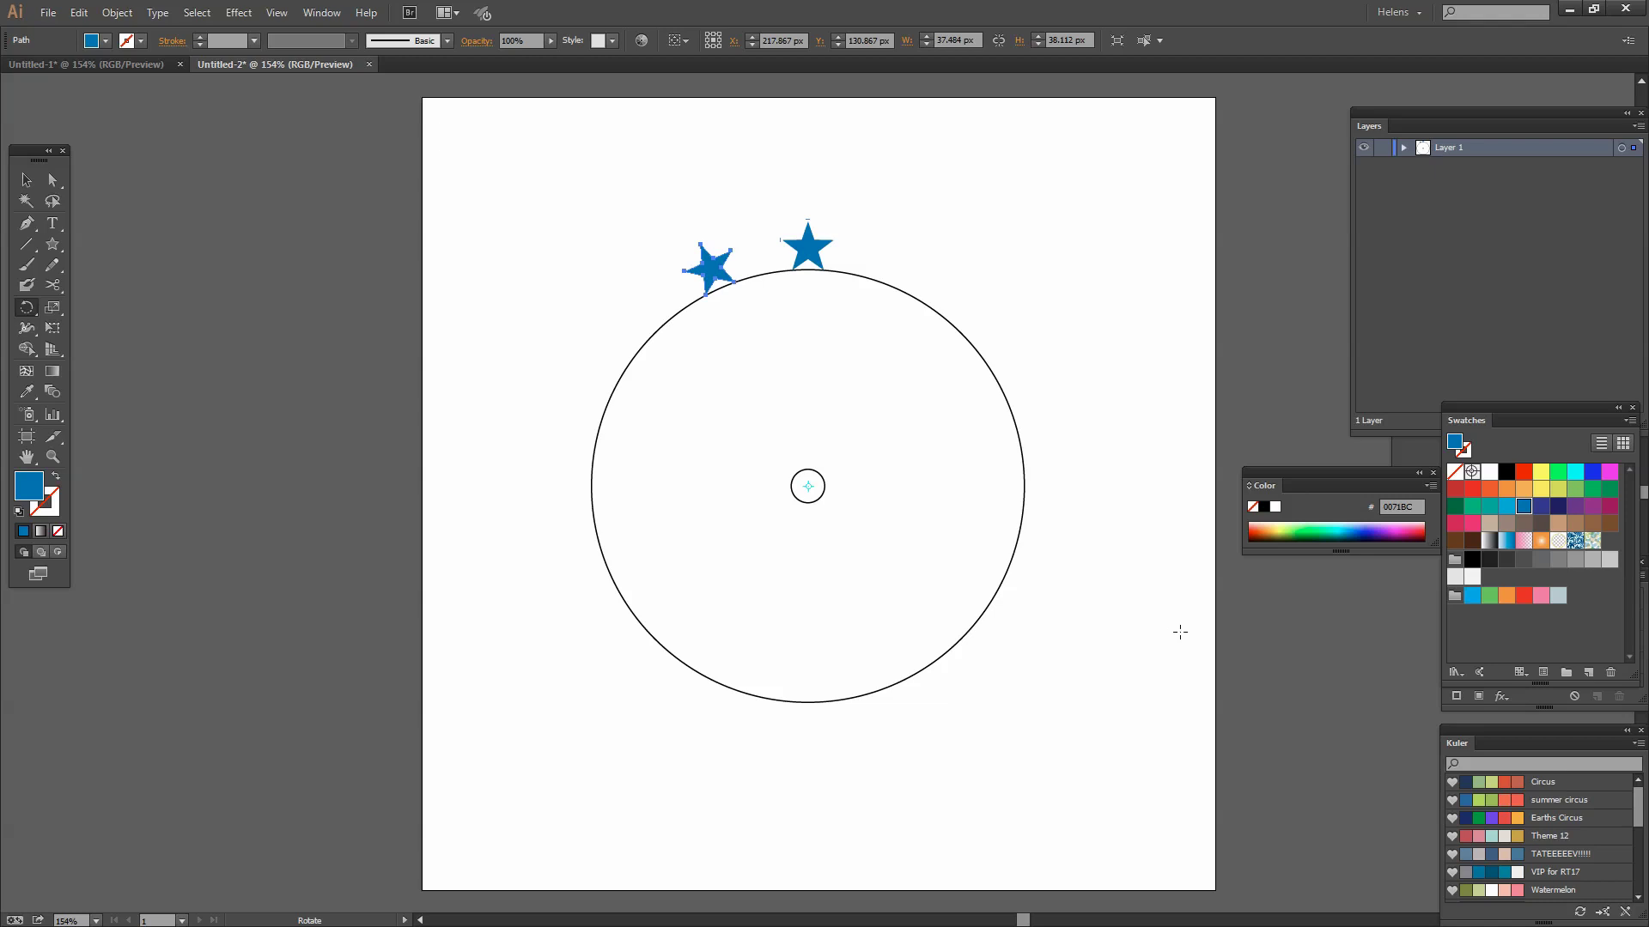
{"action": "key", "text": "v"}
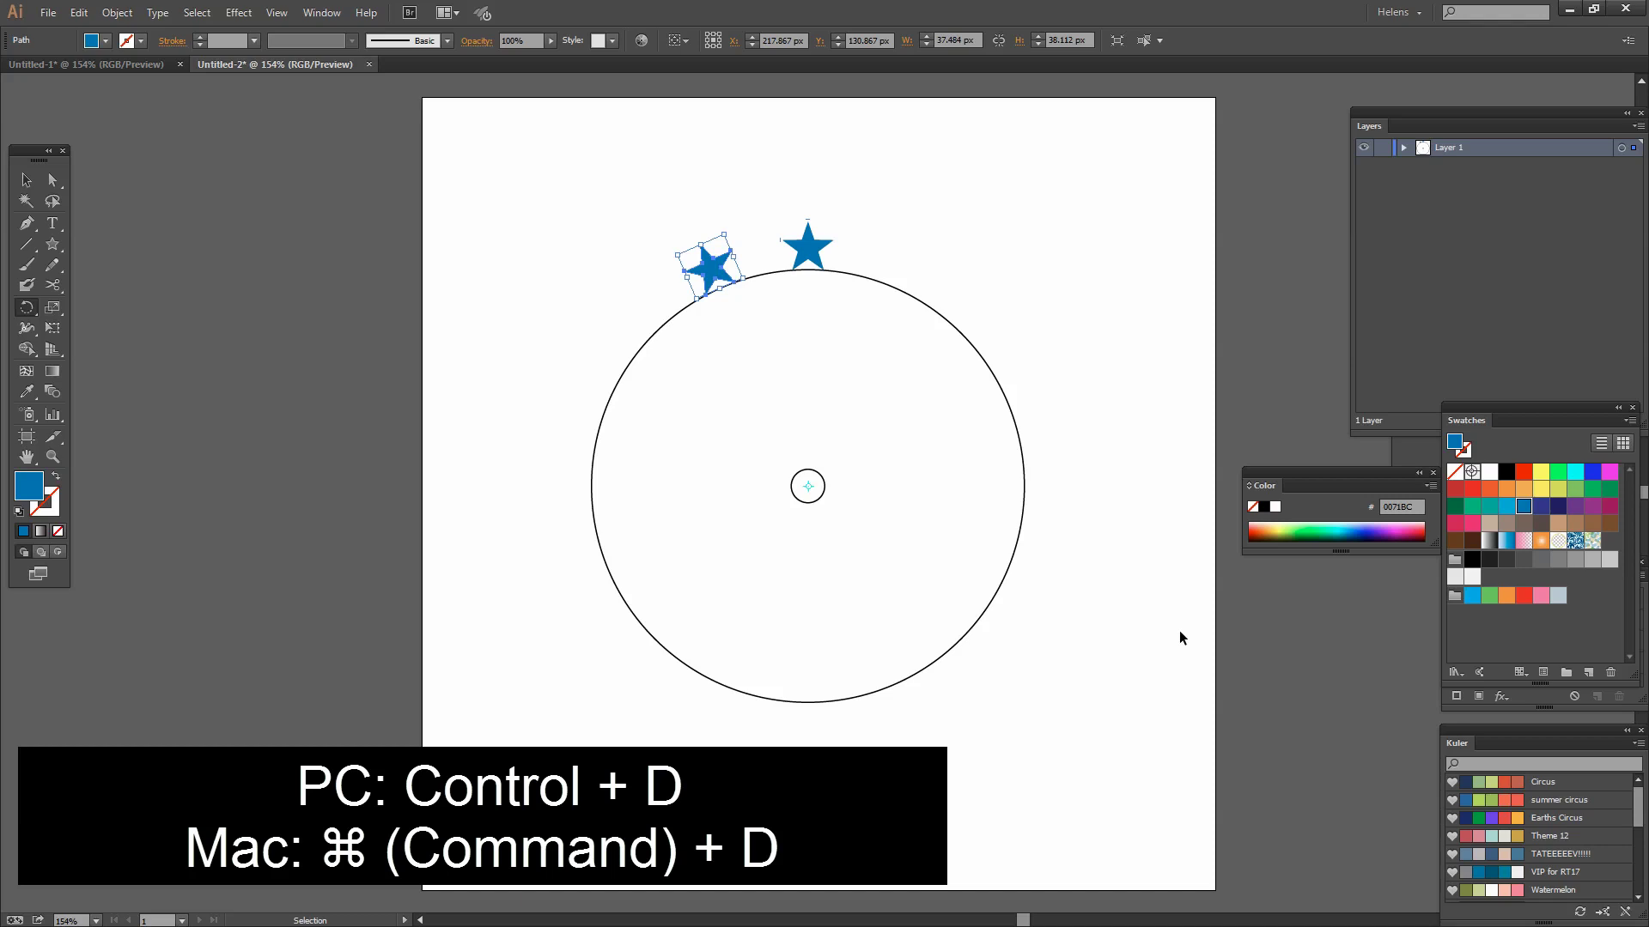
- Repeat the rotated copy with Ctrl+D until 15 stars ring the circle, then deselect
{"action": "key", "text": "ctrl+d"}
{"action": "key", "text": "ctrl+d"}
{"action": "key", "text": "ctrl+d"}
{"action": "key", "text": "ctrl+d"}
{"action": "key", "text": "ctrl+d"}
{"action": "key", "text": "ctrl+d"}
{"action": "key", "text": "ctrl+d"}
{"action": "key", "text": "ctrl+d"}
{"action": "key", "text": "ctrl+d"}
{"action": "key", "text": "ctrl+d"}
{"action": "key", "text": "ctrl+d"}
{"action": "key", "text": "ctrl+d"}
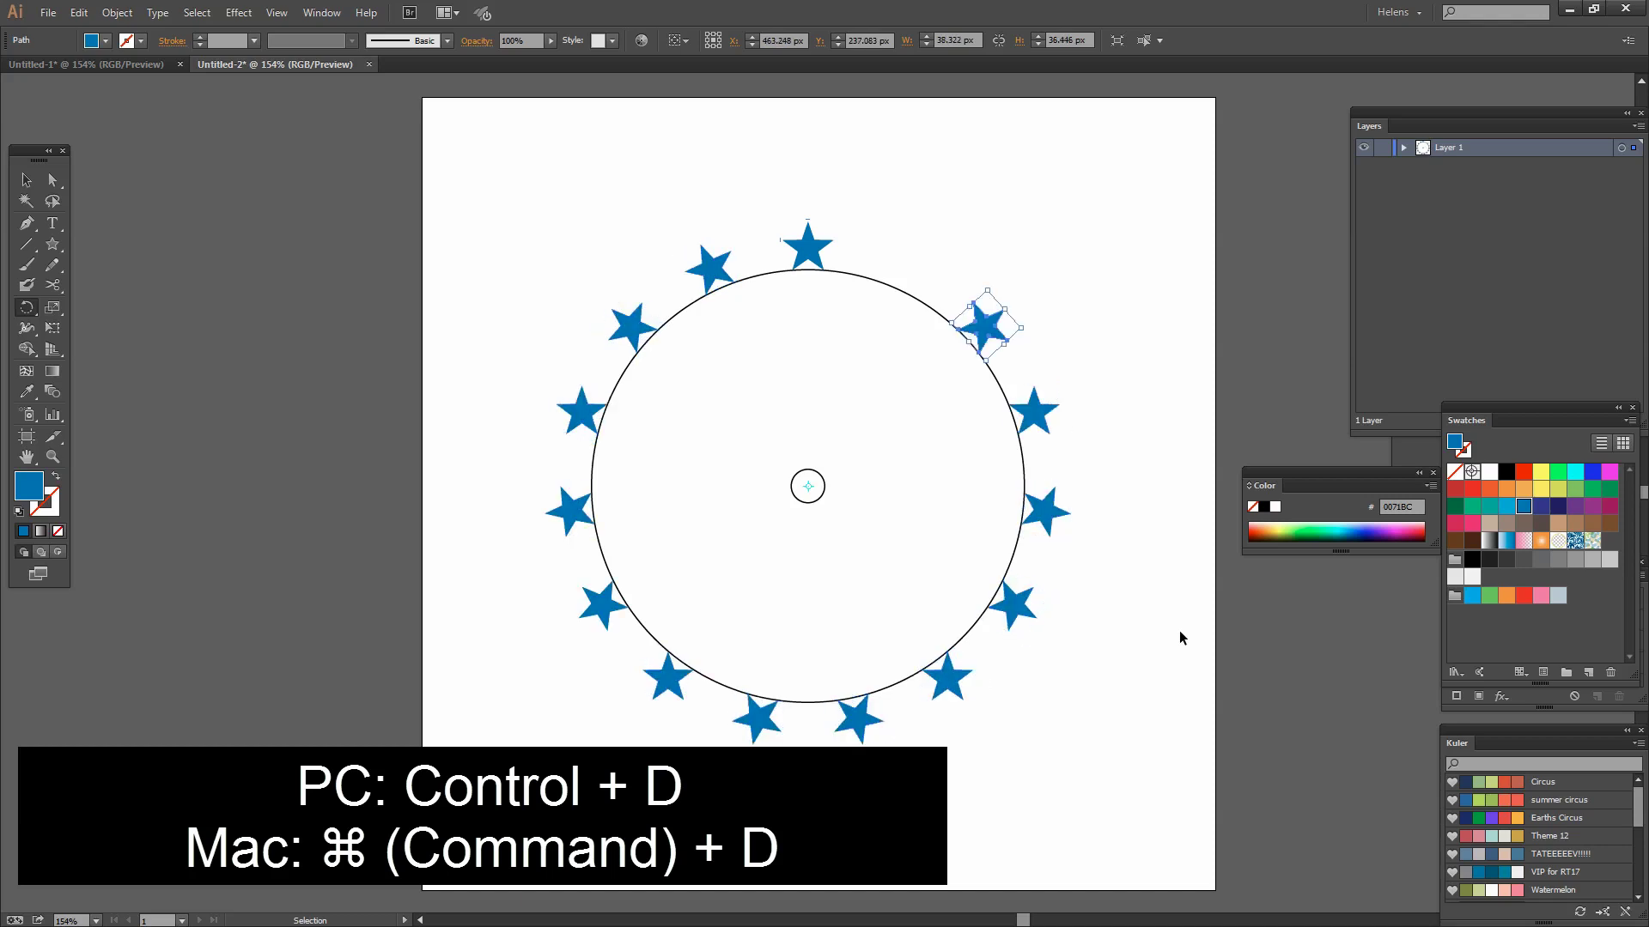
{"action": "key", "text": "ctrl+d"}
{"action": "key", "text": "r"}
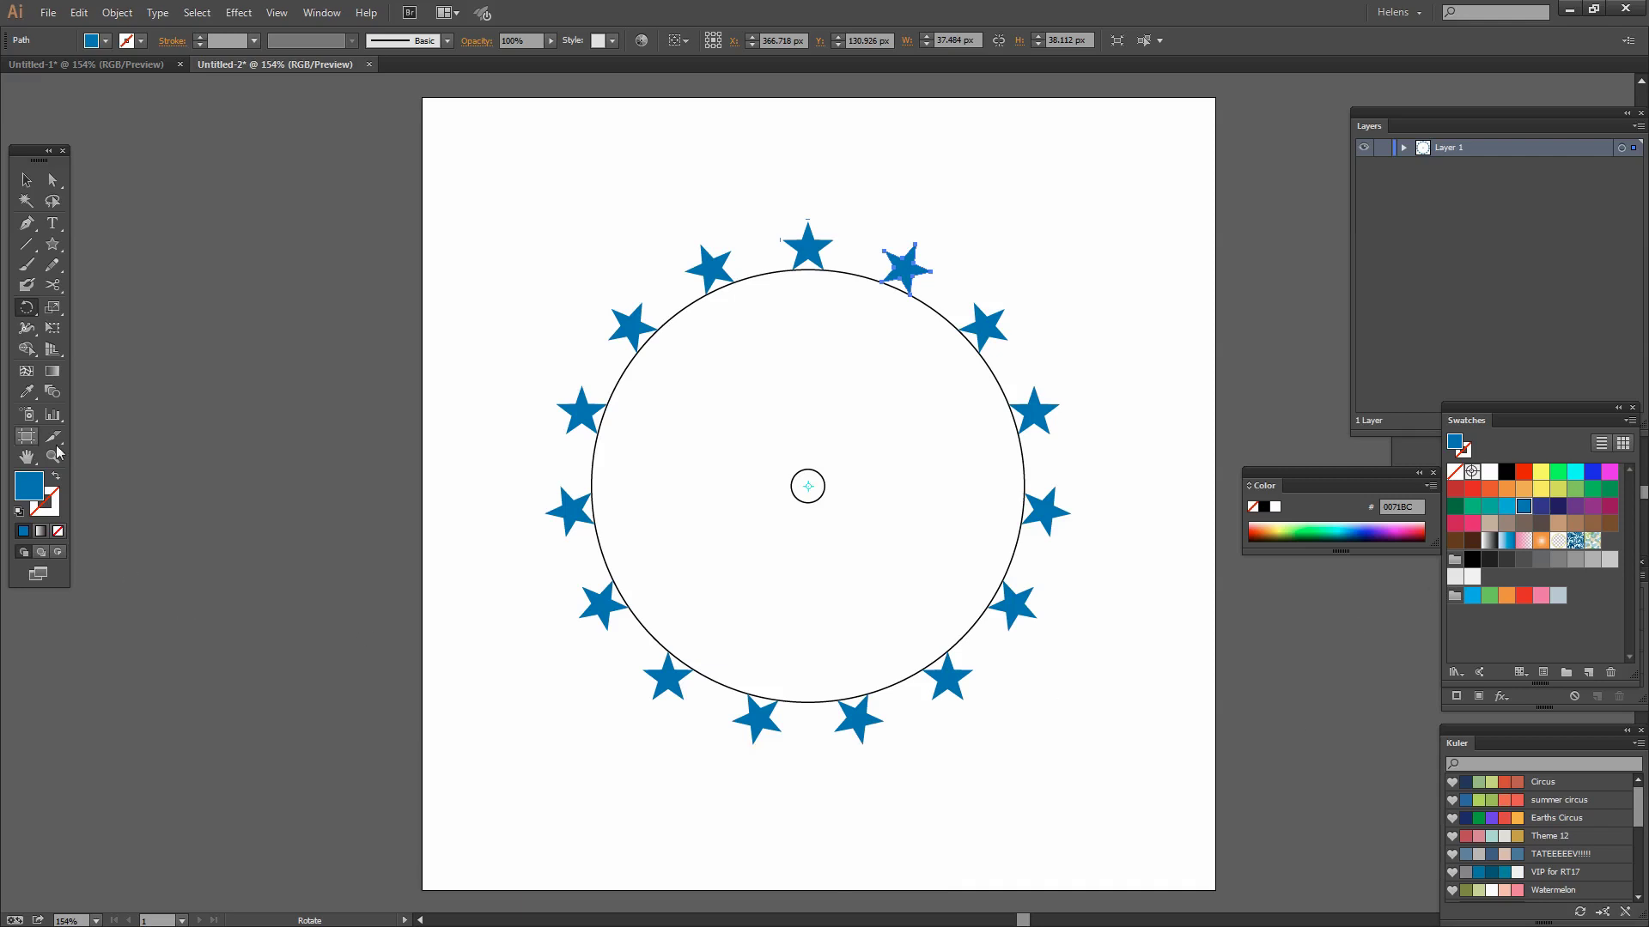
{"action": "left_click", "coordinate": [27, 181]}
{"action": "left_click", "coordinate": [463, 531]}
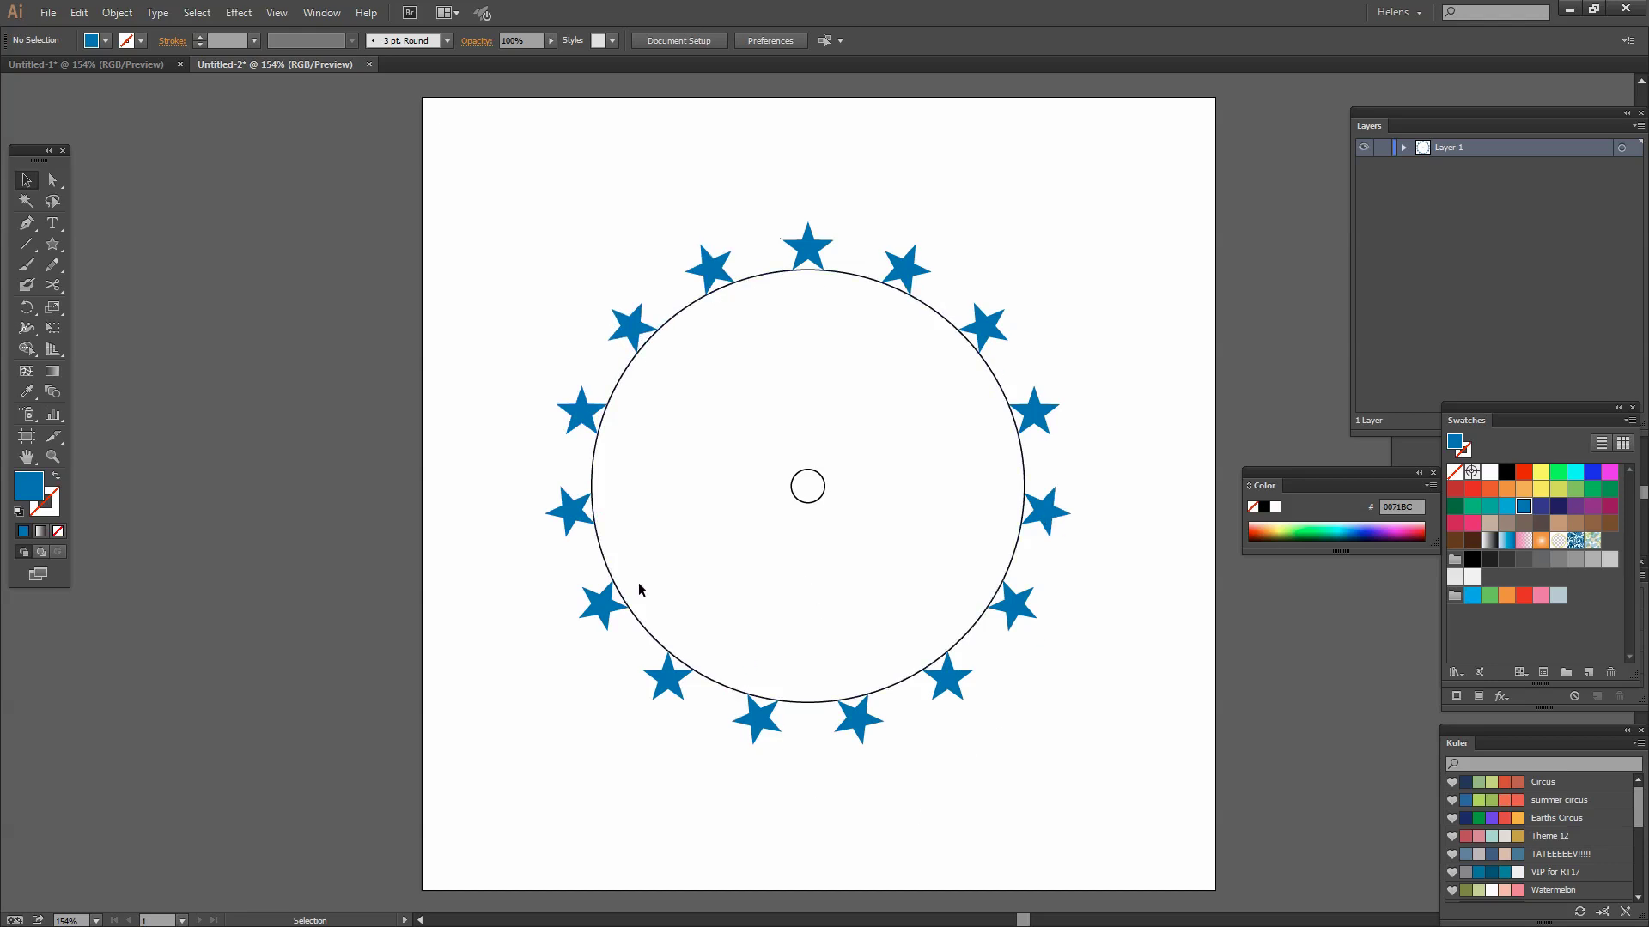
- Delete the large and small guide circles, then select the whole star ring
{"action": "left_click", "coordinate": [645, 633]}
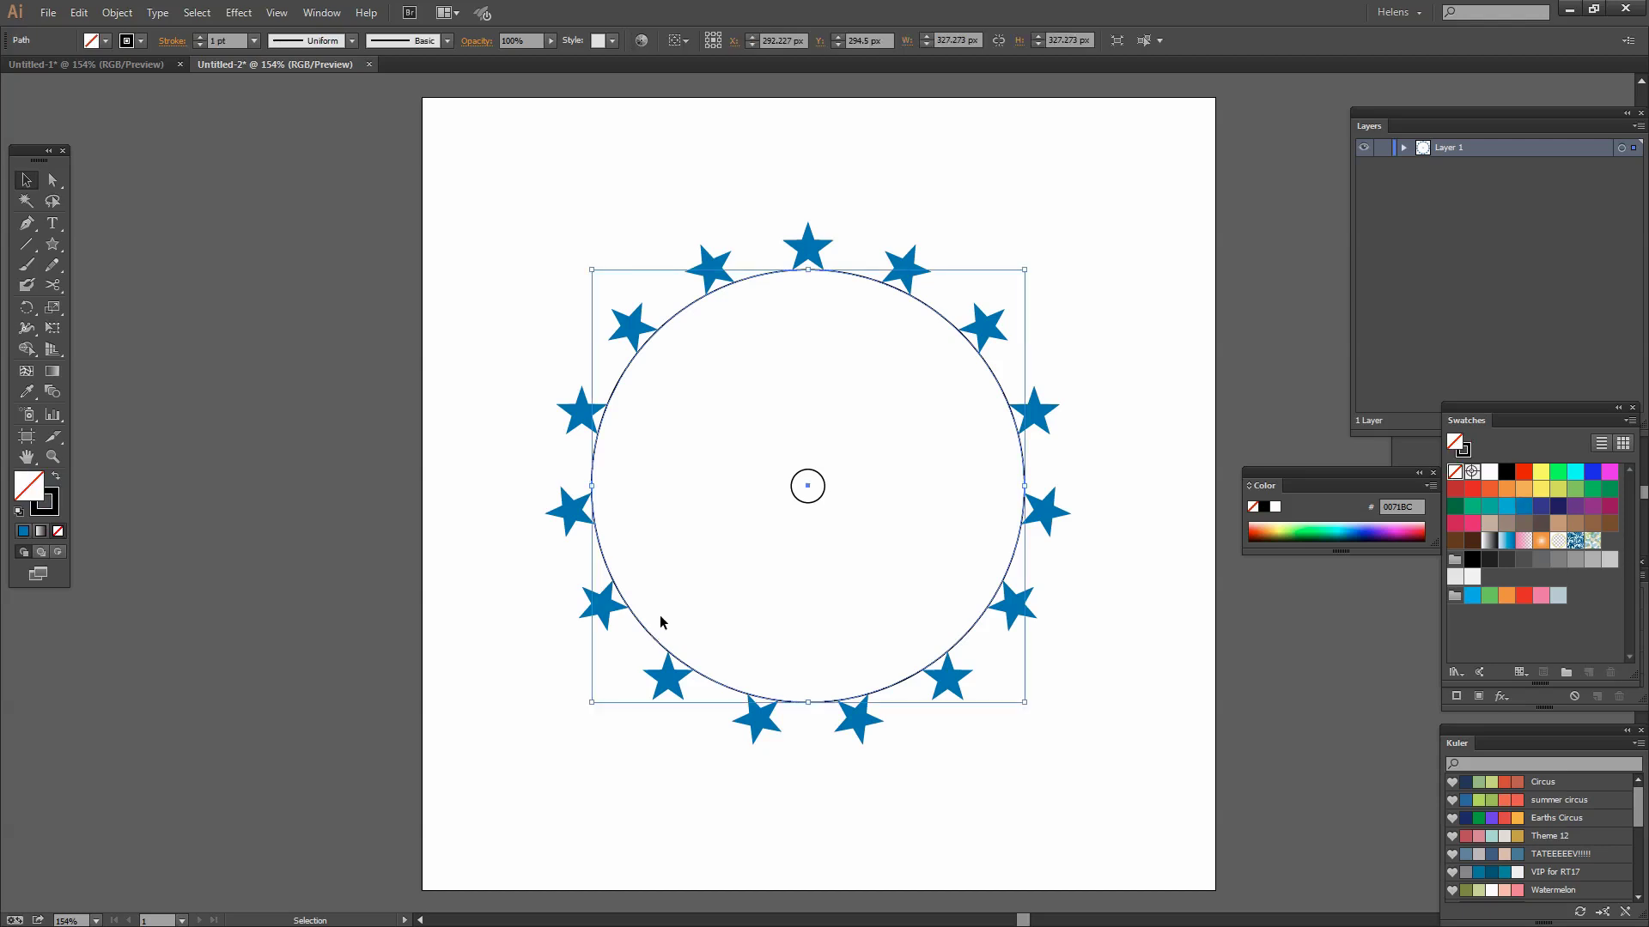
{"action": "key", "text": "Delete"}
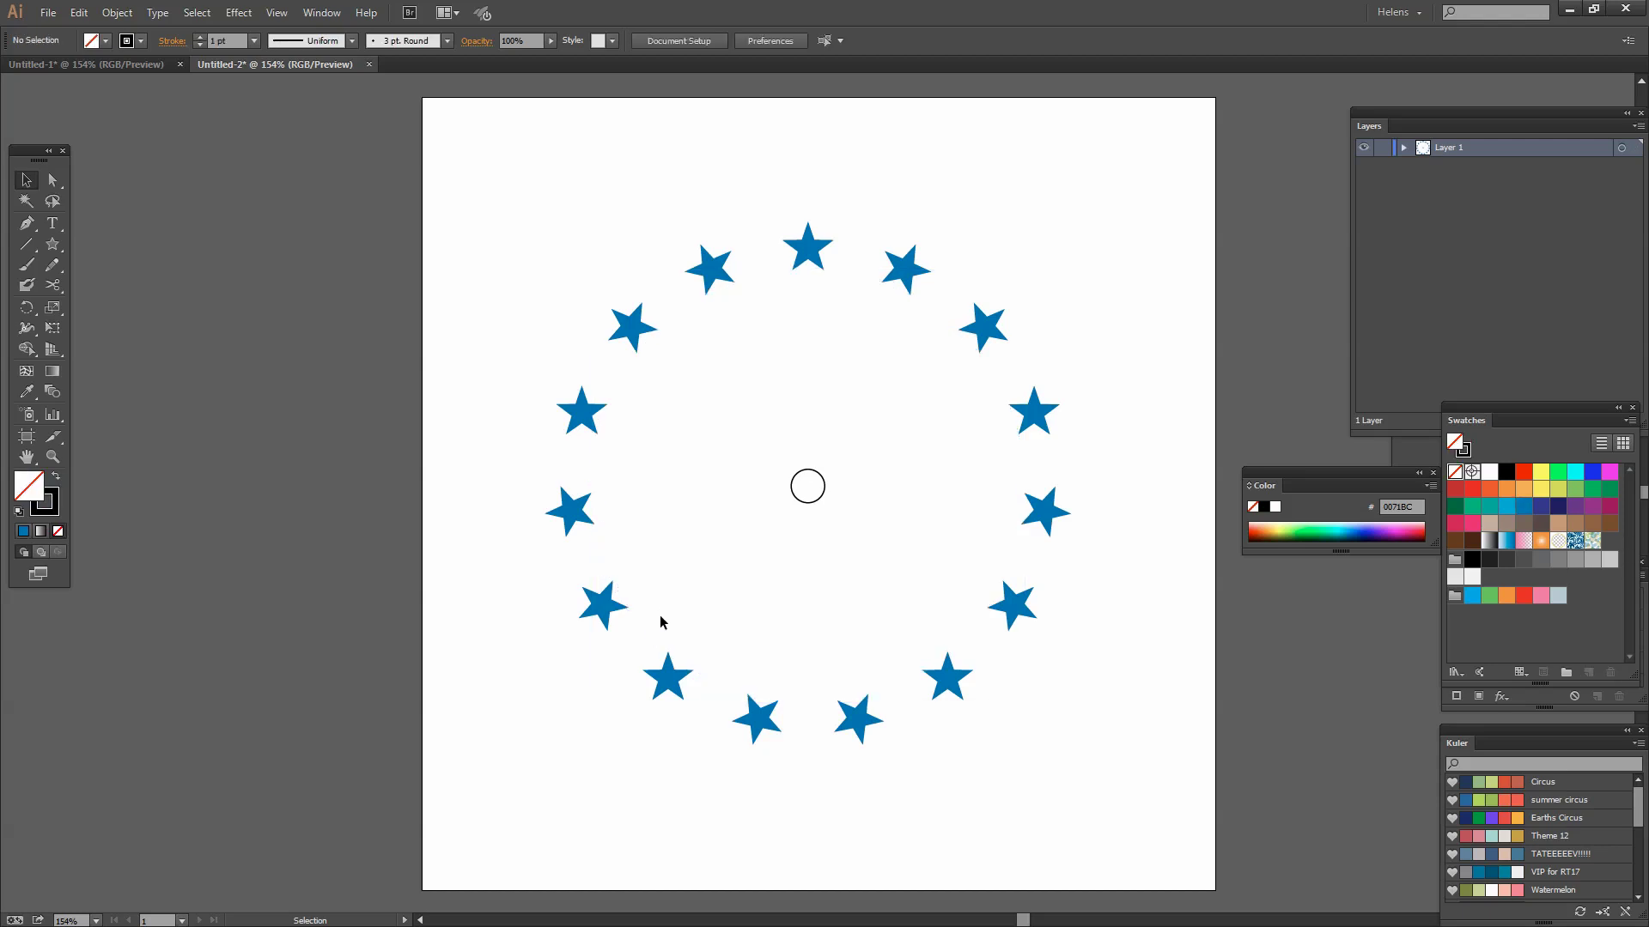
{"action": "left_click_drag", "start_coordinate": [777, 466], "coordinate": [830, 539]}
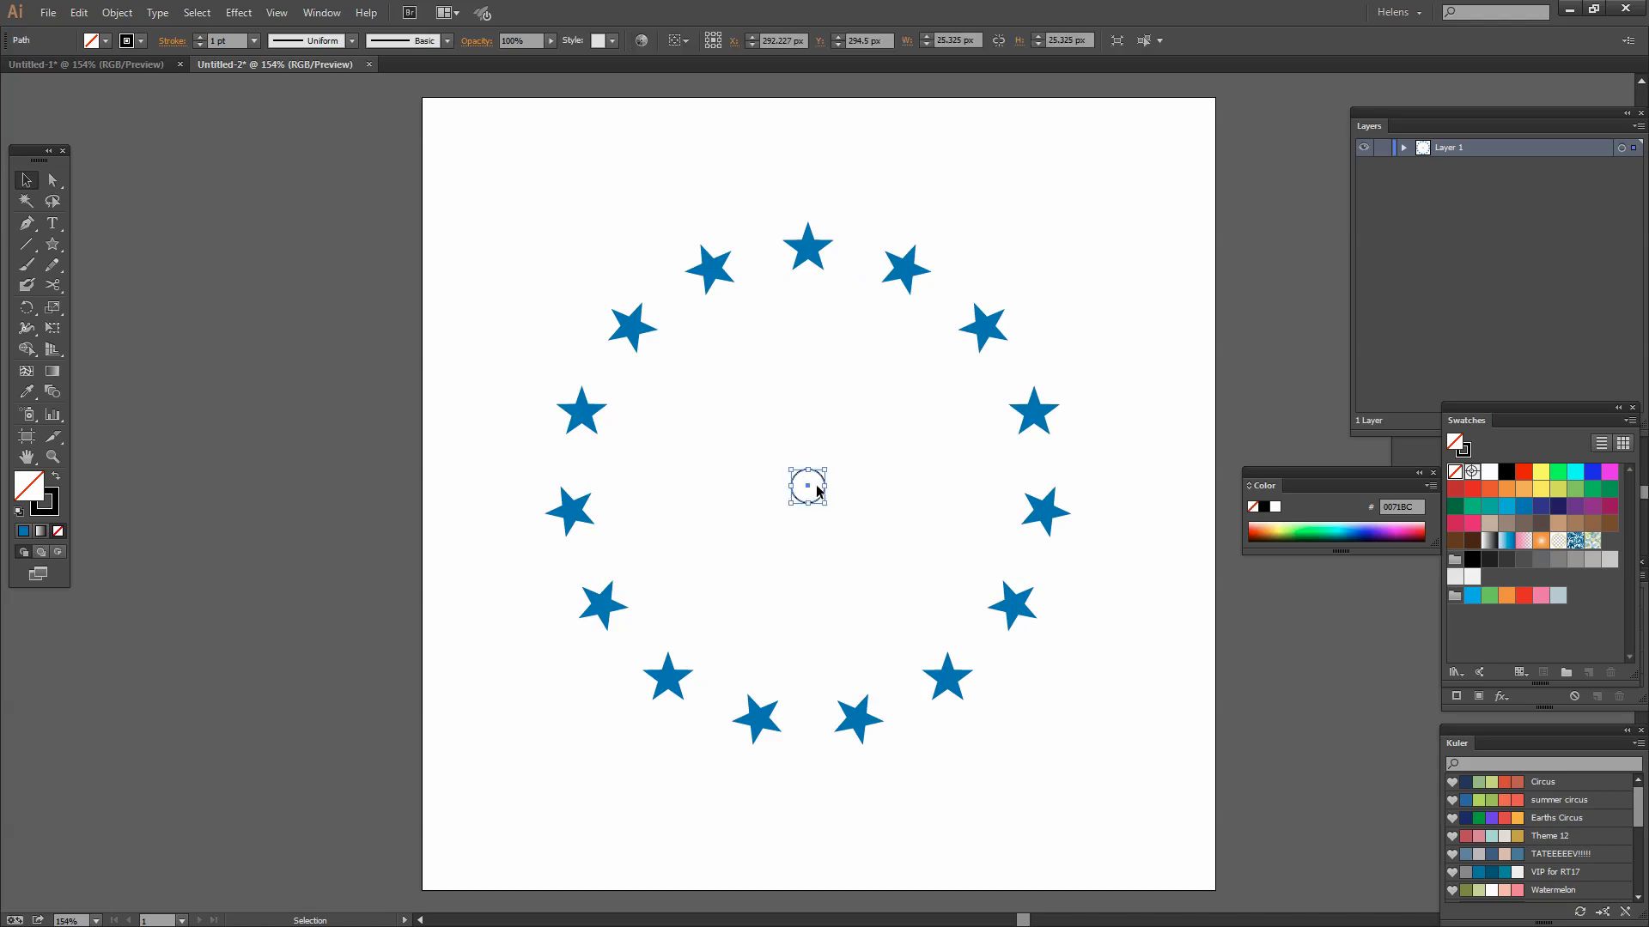
{"action": "key", "text": "Delete"}
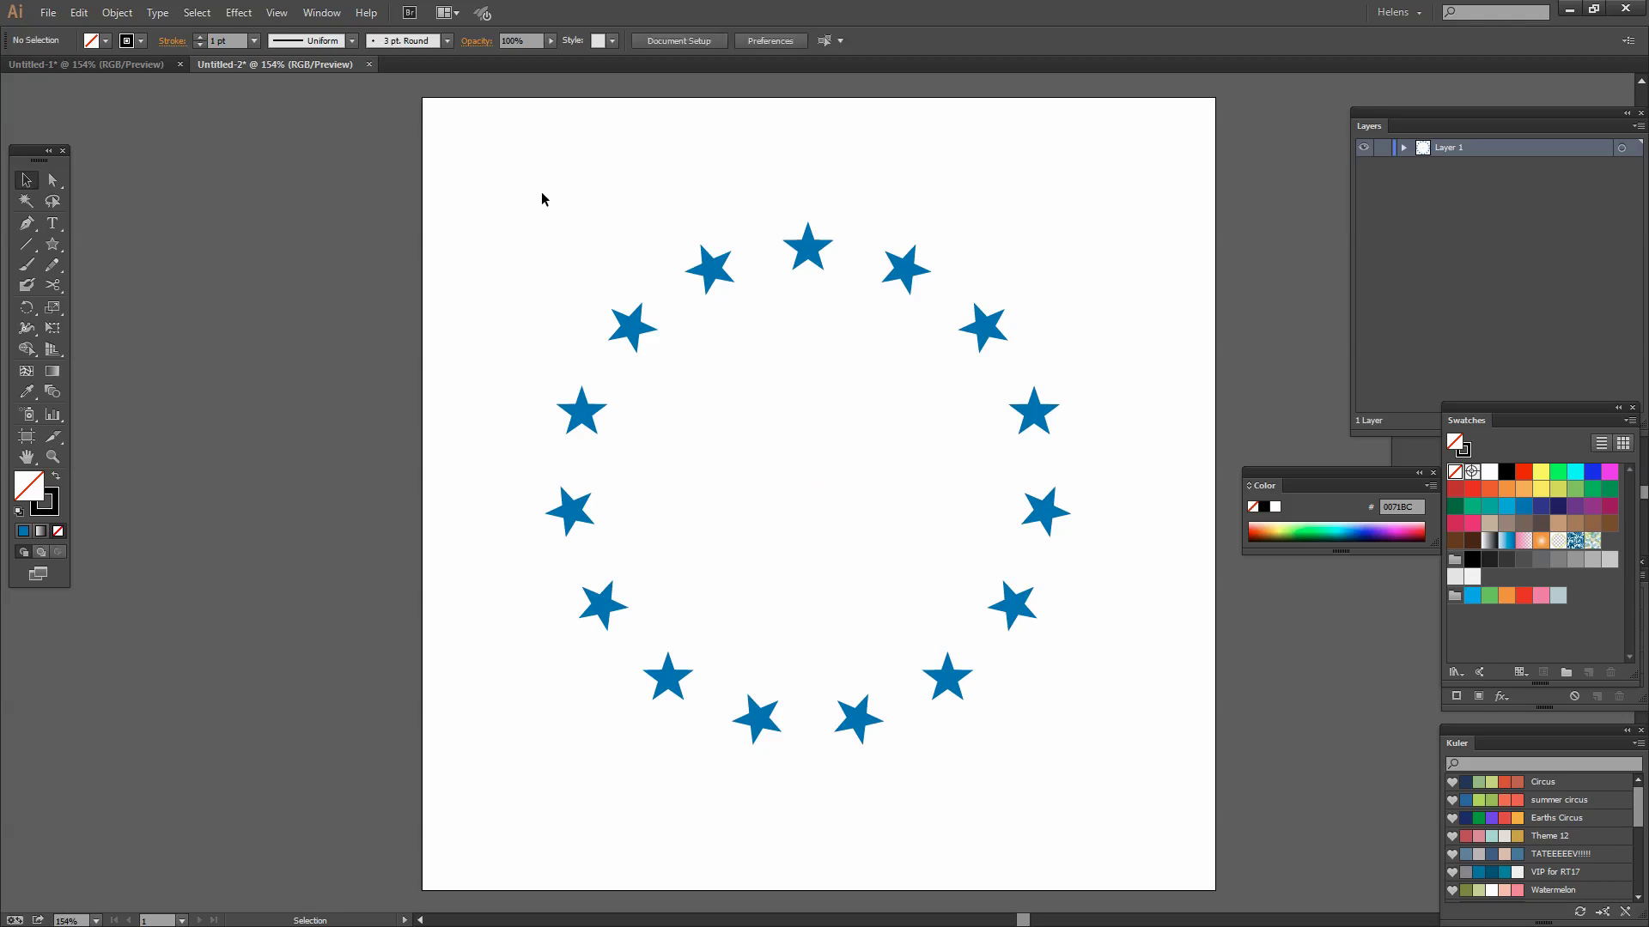
{"action": "left_click_drag", "start_coordinate": [542, 194], "coordinate": [1049, 760]}
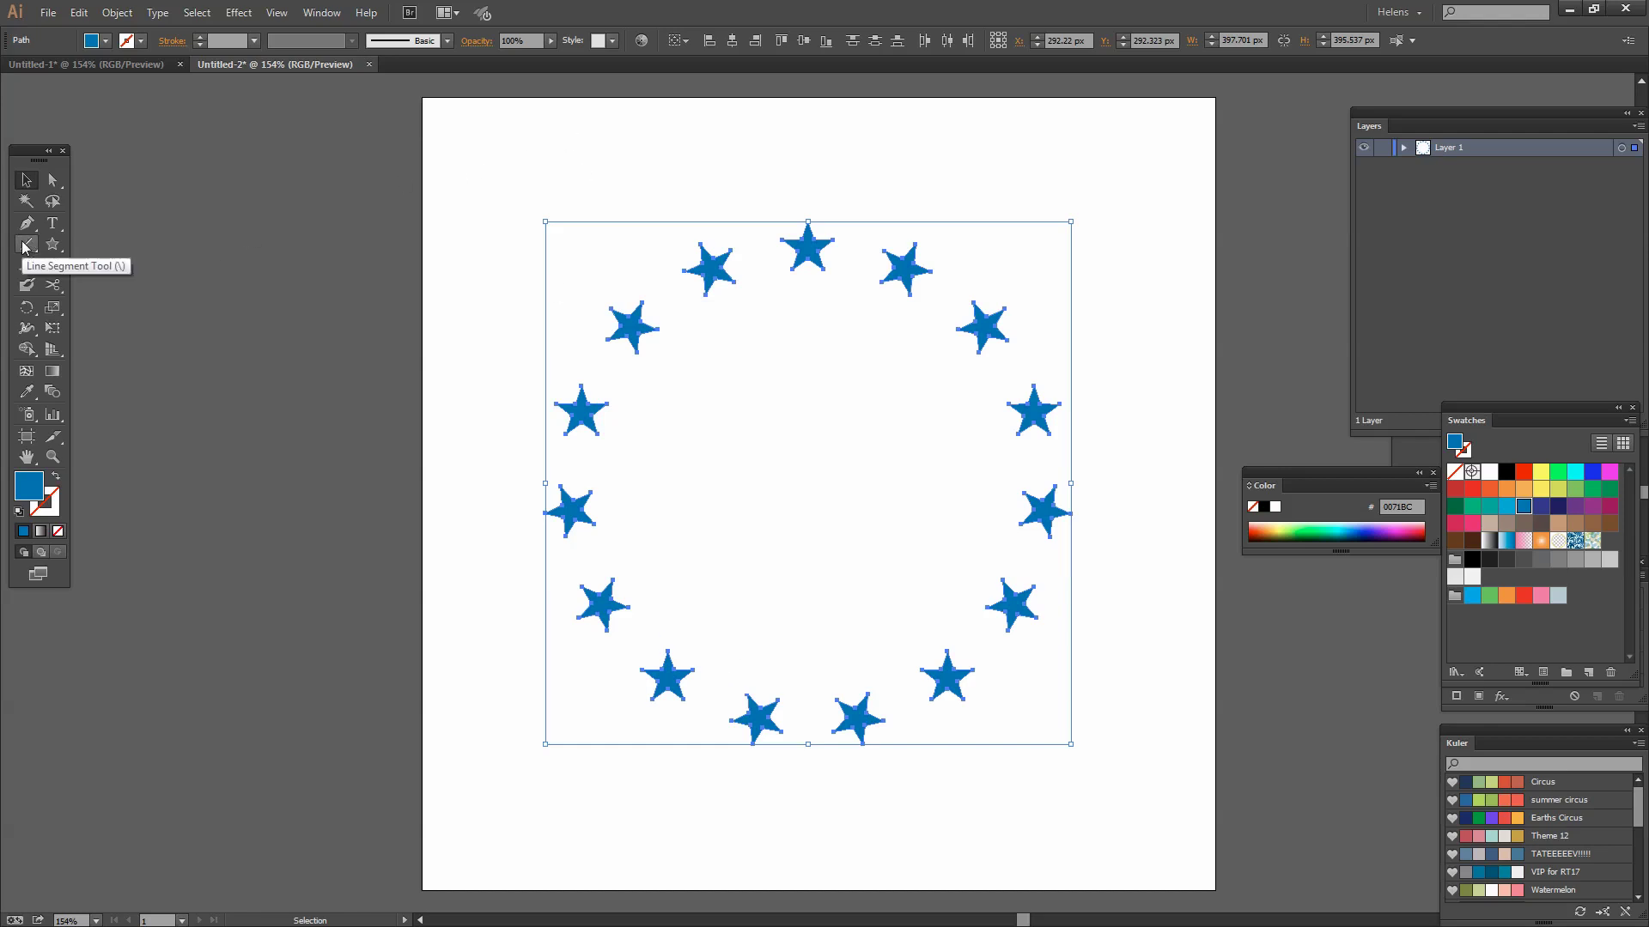
- Create another new 600 x 600 px document
{"action": "left_click", "coordinate": [48, 14]}
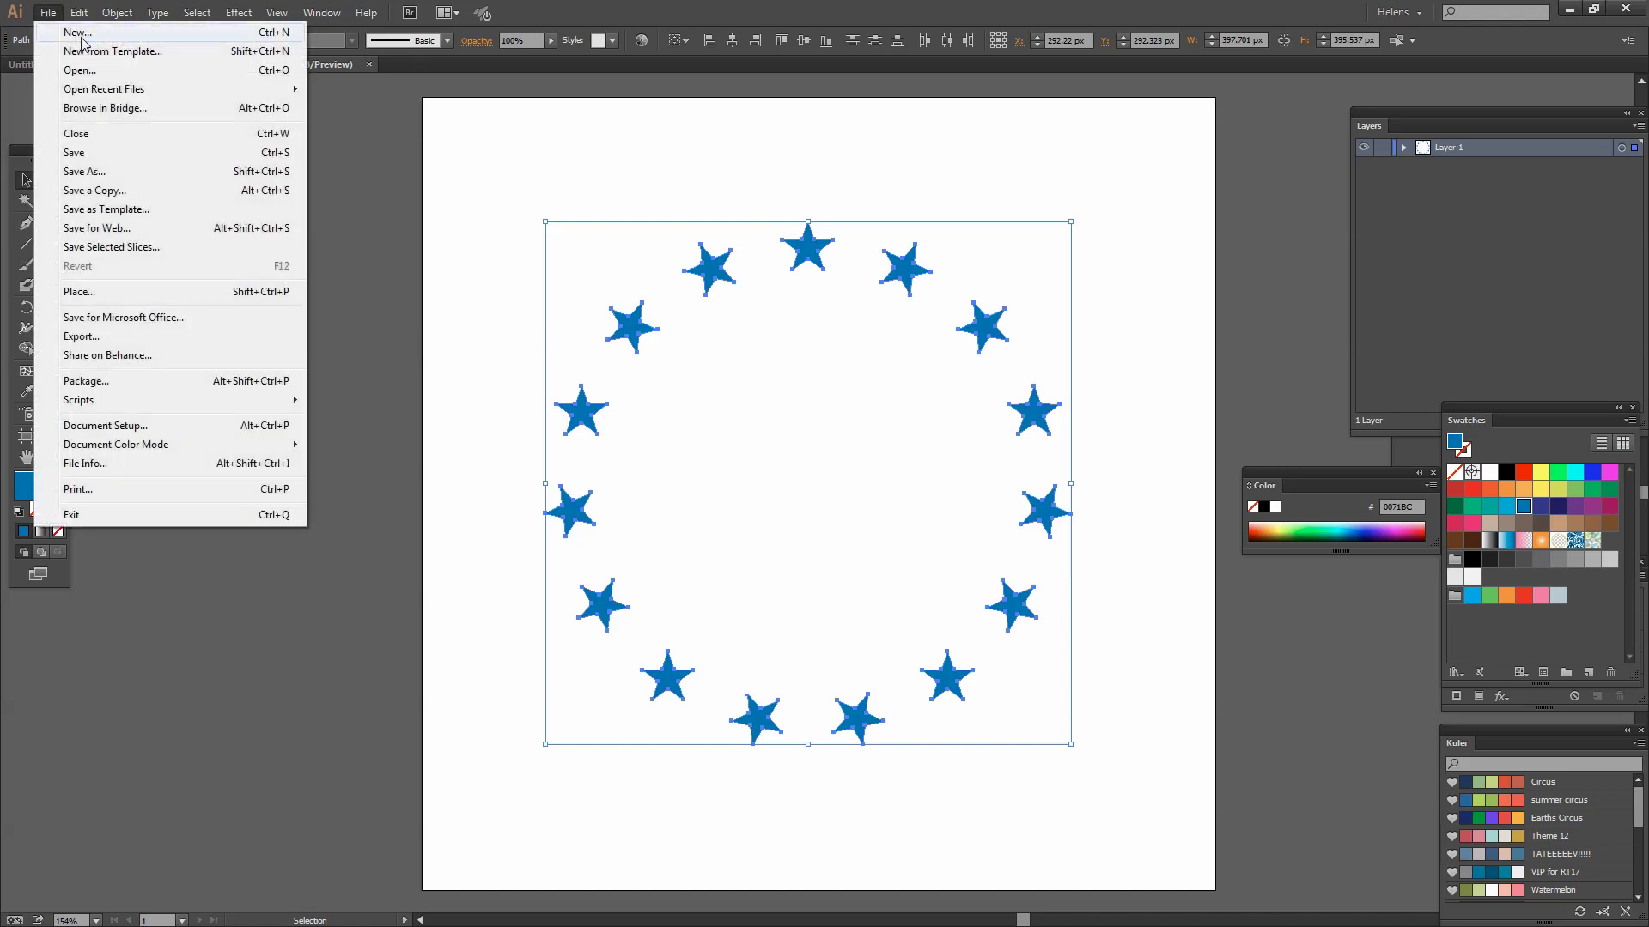
{"action": "left_click", "coordinate": [78, 33]}
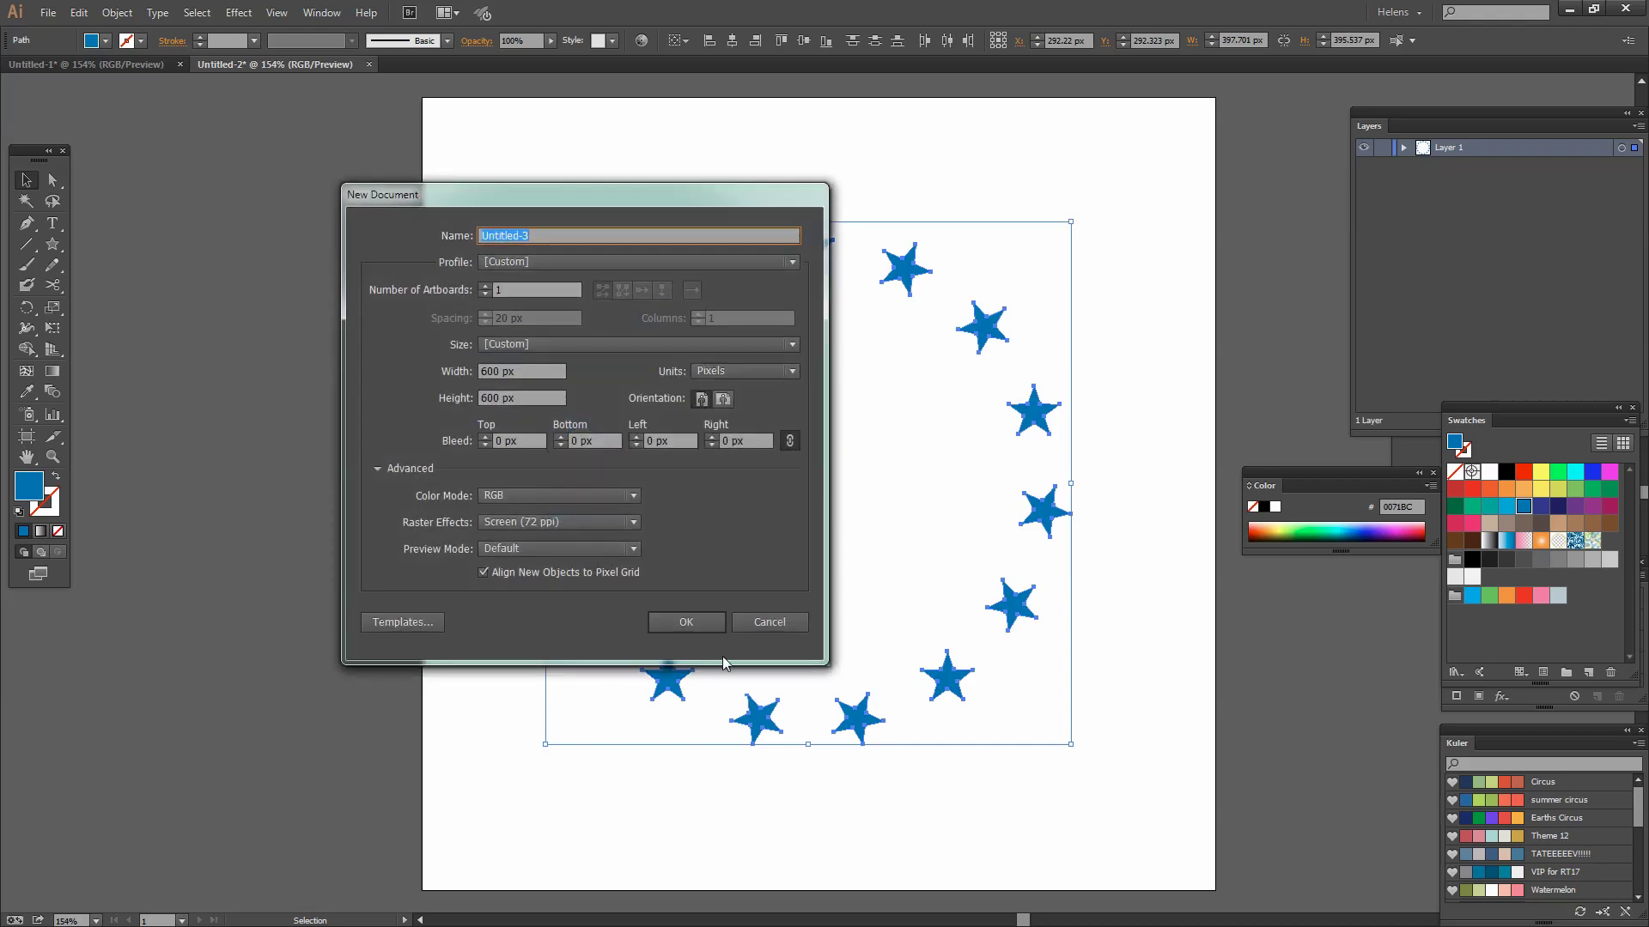
{"action": "left_click", "coordinate": [686, 623]}
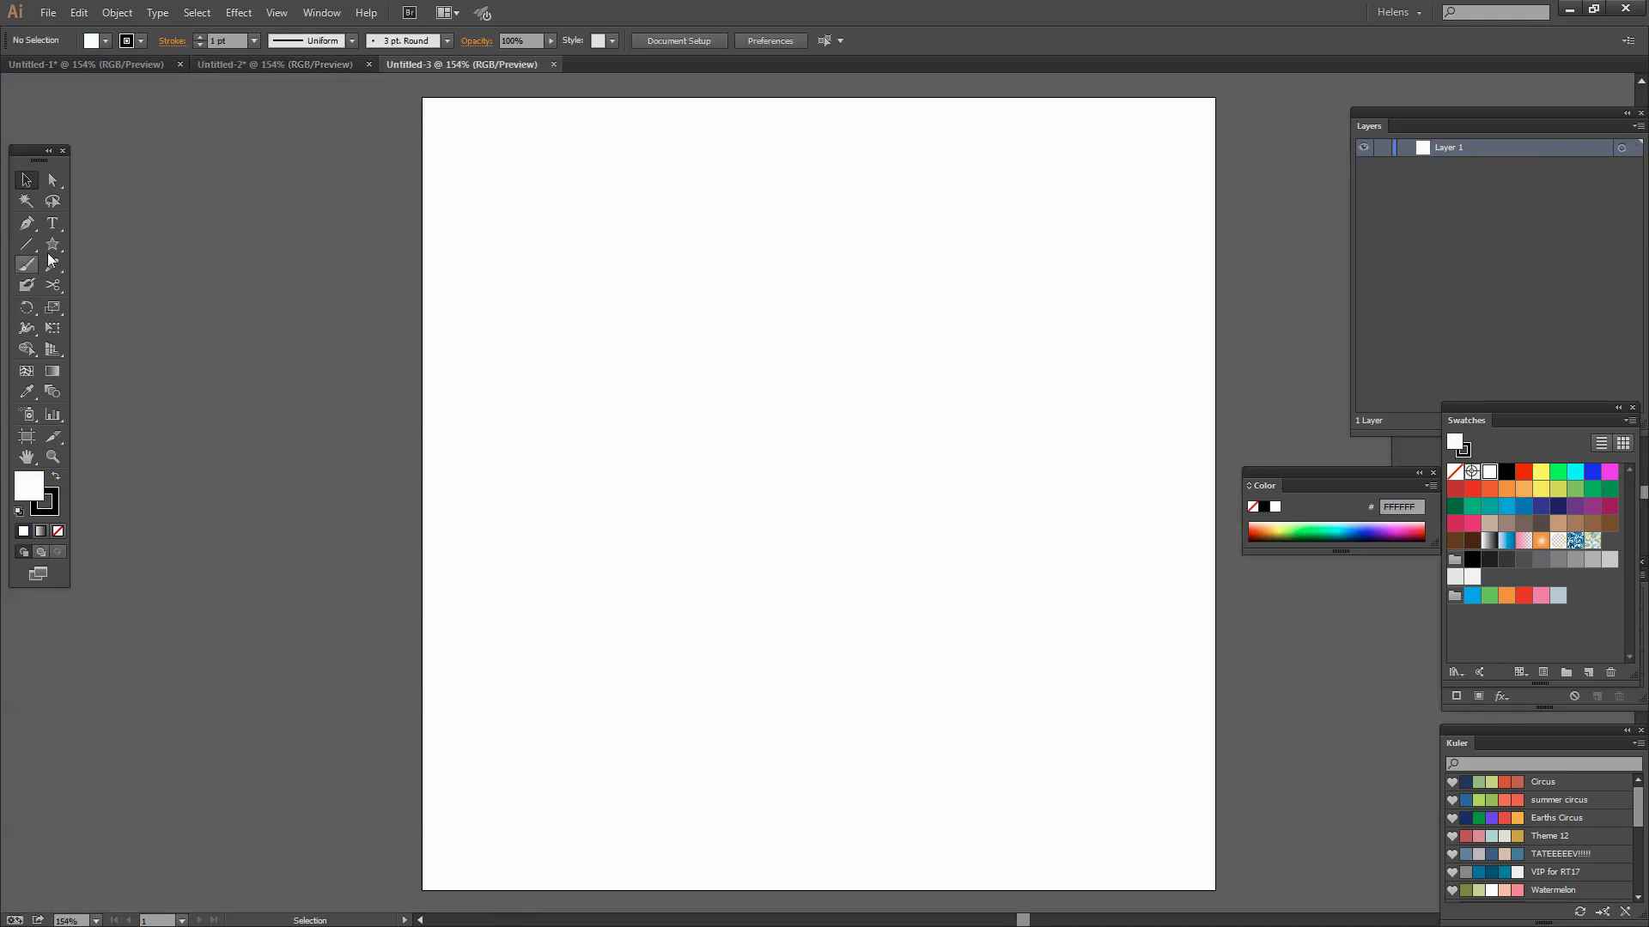
- Draw a short vertical line near the top with a black 6 pt stroke
{"action": "left_click", "coordinate": [27, 244]}
{"action": "left_click_drag", "start_coordinate": [784, 168], "coordinate": [788, 218]}
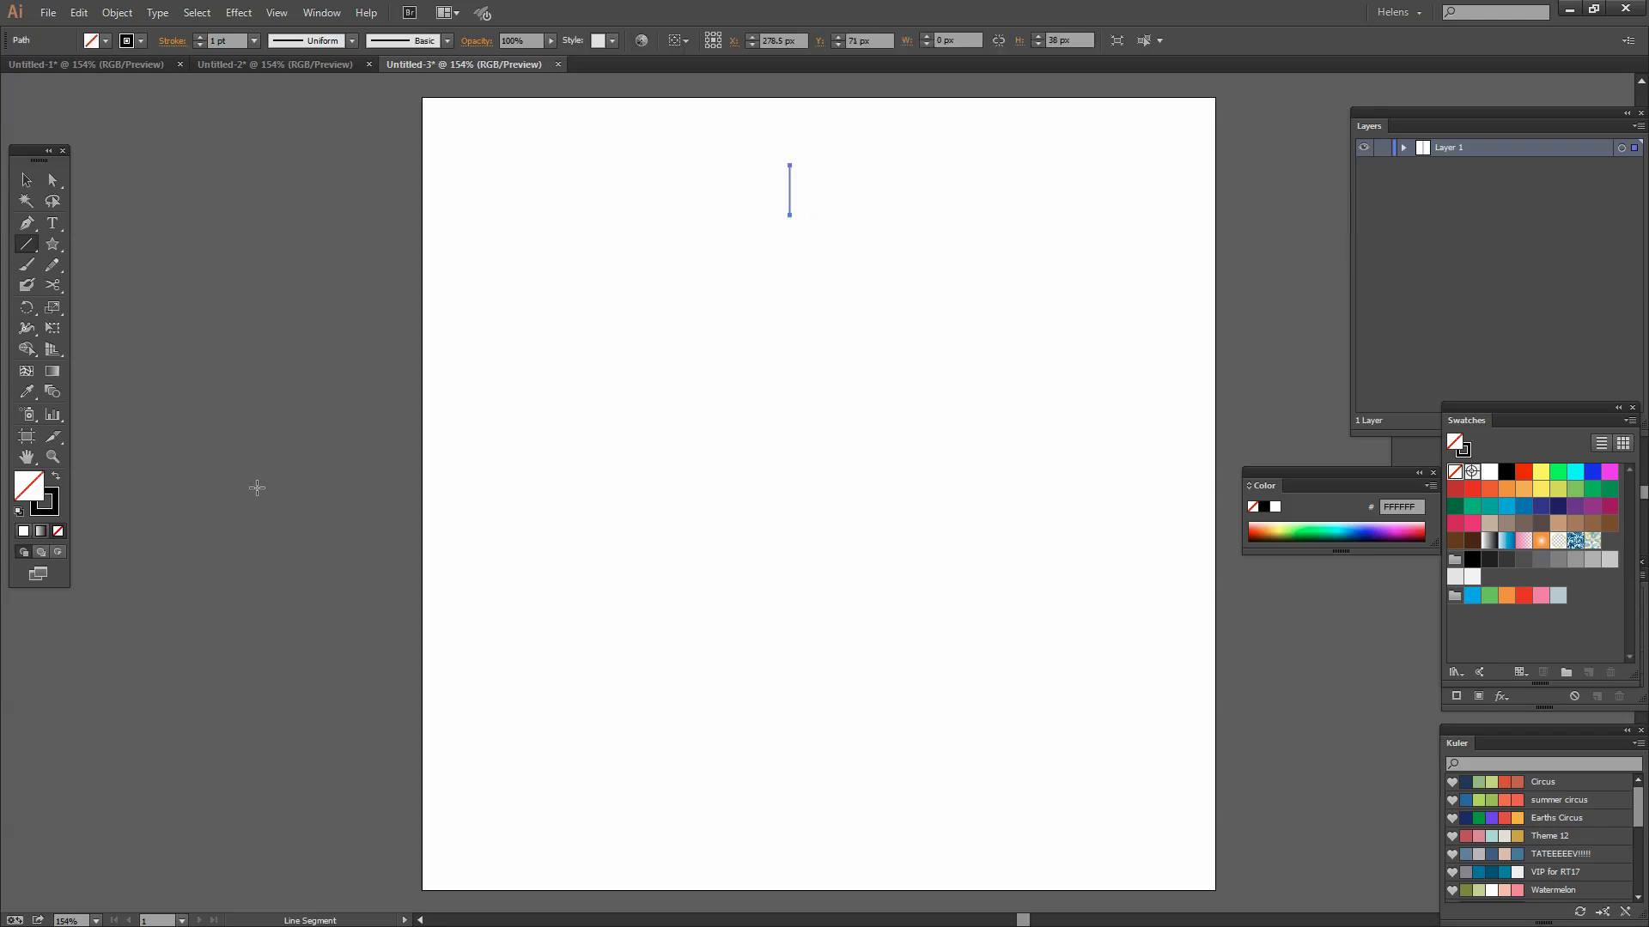
{"action": "left_click", "coordinate": [57, 503]}
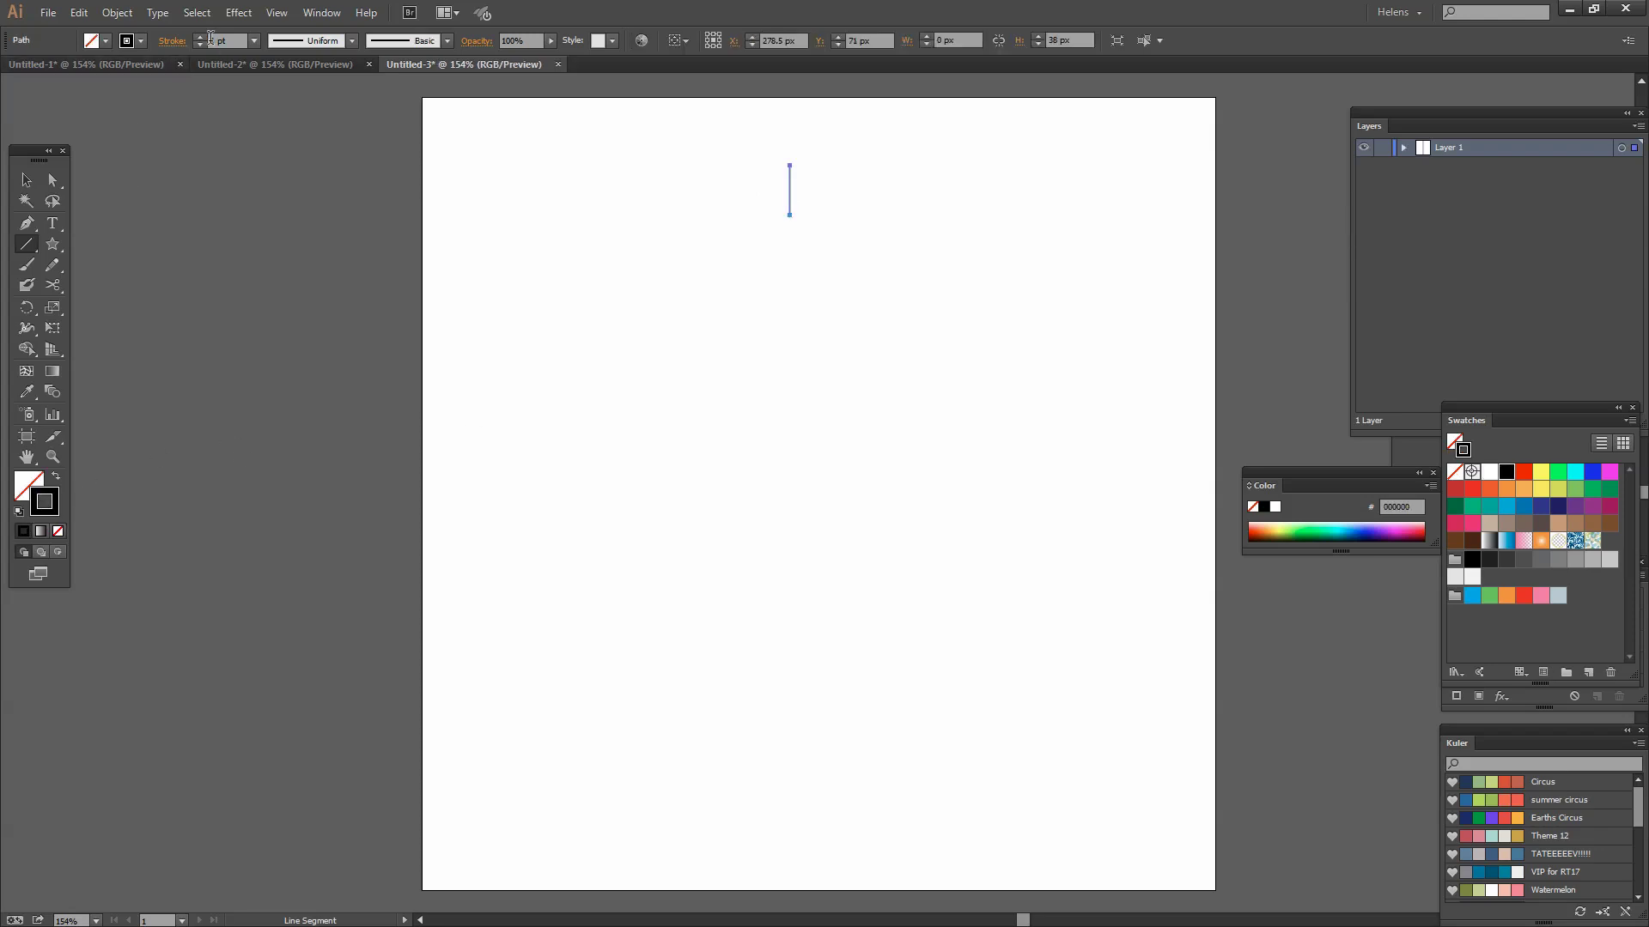
{"action": "left_click", "coordinate": [199, 37]}
{"action": "left_click", "coordinate": [199, 37]}
{"action": "left_click", "coordinate": [199, 37]}
{"action": "left_click", "coordinate": [200, 36]}
{"action": "left_click", "coordinate": [200, 37]}
{"action": "left_click", "coordinate": [55, 244]}
- Draw a small circle near the page centre with a 1 pt stroke
{"action": "left_click", "coordinate": [129, 285]}
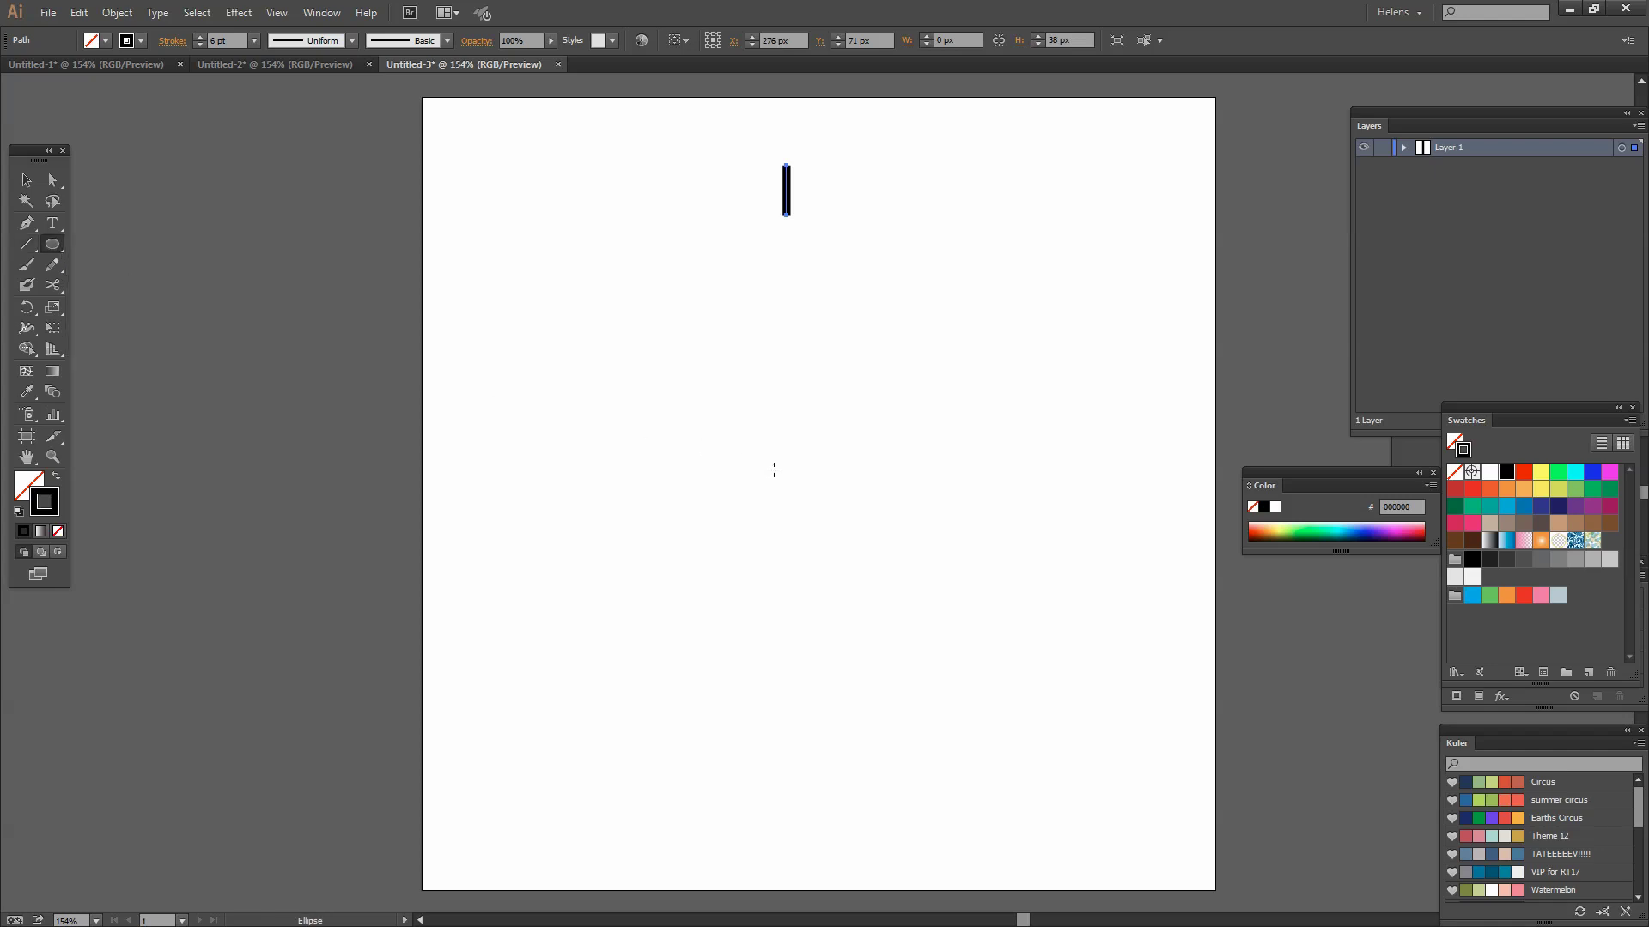
{"action": "left_click_drag", "start_coordinate": [773, 472], "coordinate": [800, 495]}
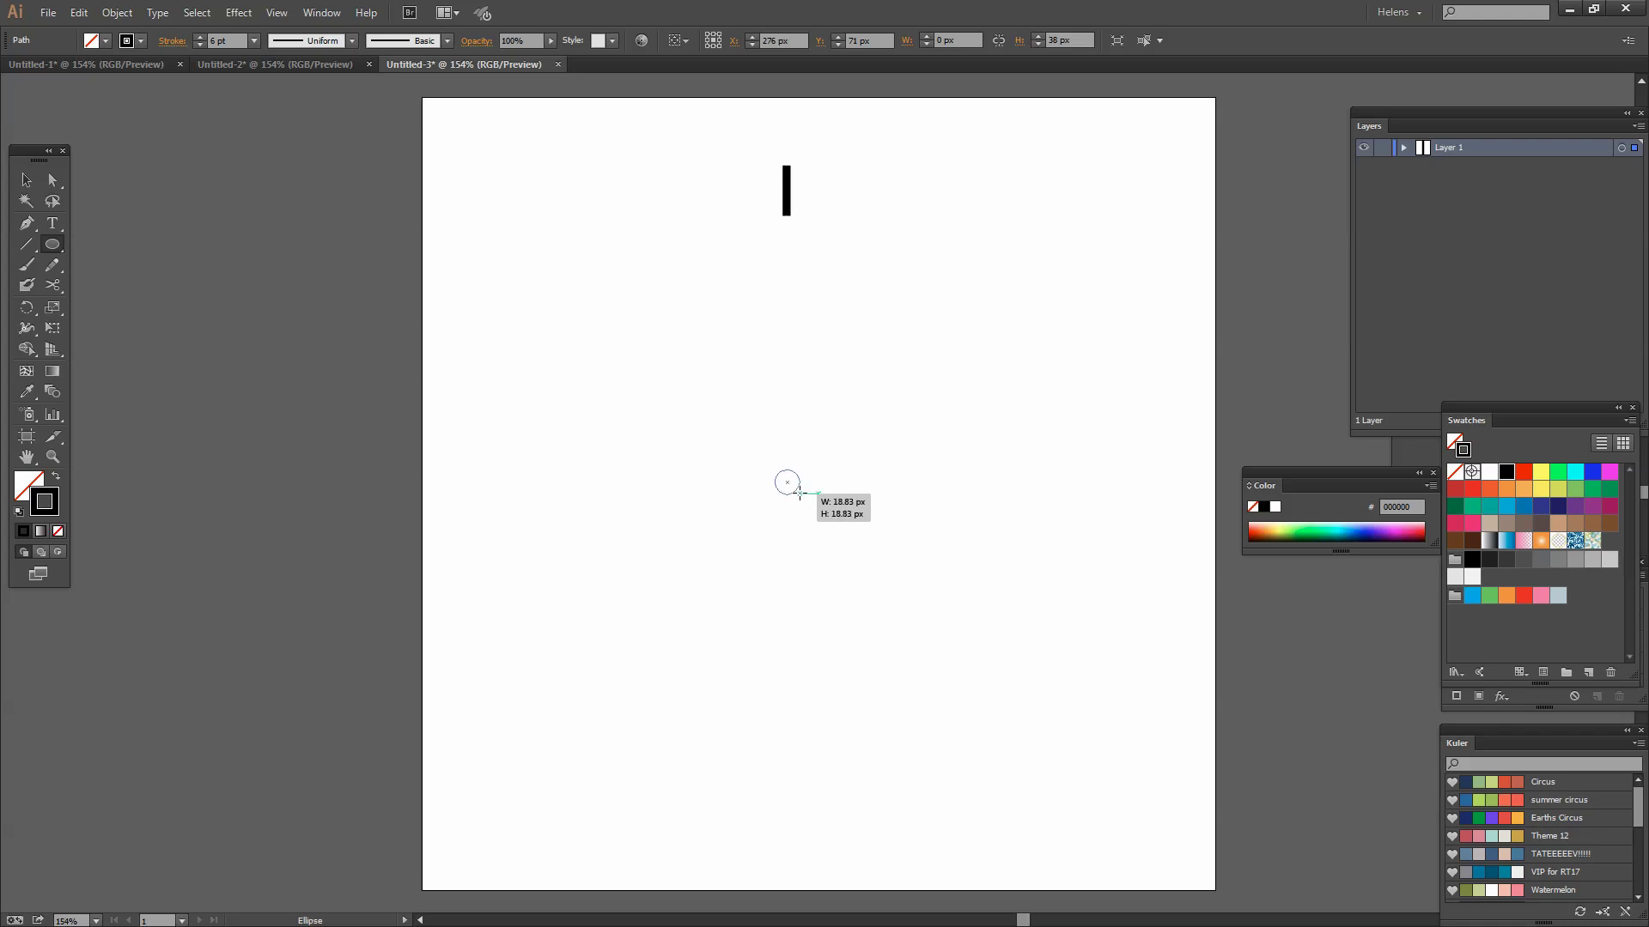
{"action": "left_click_drag", "start_coordinate": [799, 496], "coordinate": [799, 495]}
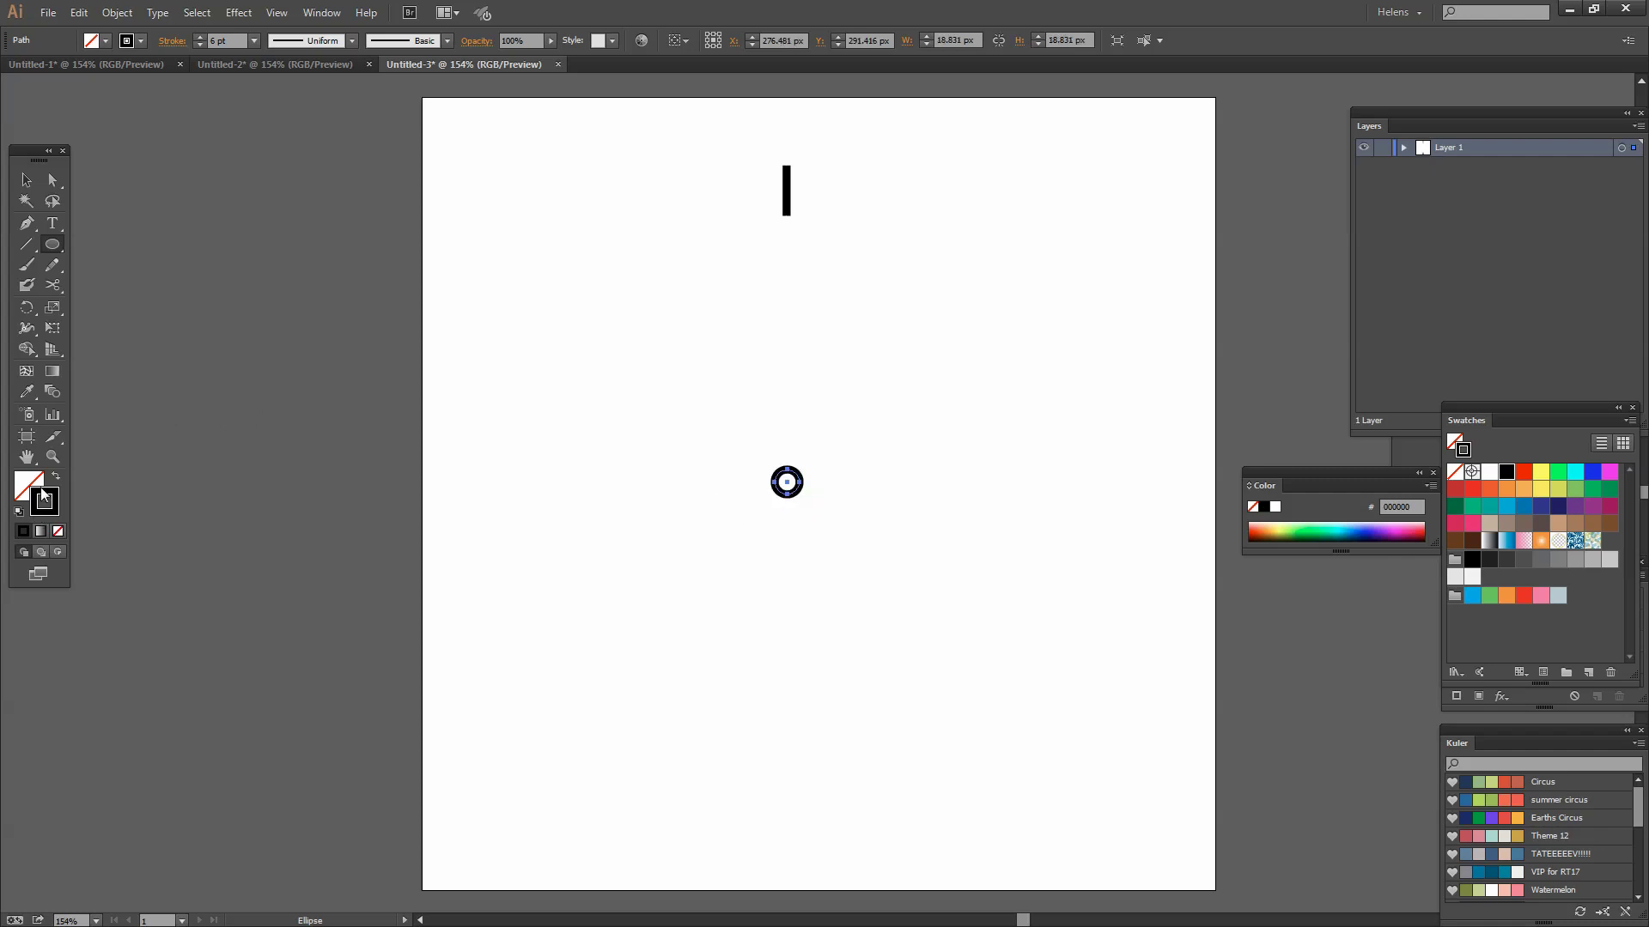
{"action": "left_click", "coordinate": [199, 44]}
{"action": "left_click", "coordinate": [199, 45]}
{"action": "left_click", "coordinate": [200, 44]}
{"action": "left_click", "coordinate": [199, 44]}
{"action": "left_click", "coordinate": [200, 44]}
- Horizontally centre the tick line and circle on each other, then deselect
{"action": "left_click", "coordinate": [25, 179]}
{"action": "left_click_drag", "start_coordinate": [748, 133], "coordinate": [852, 564]}
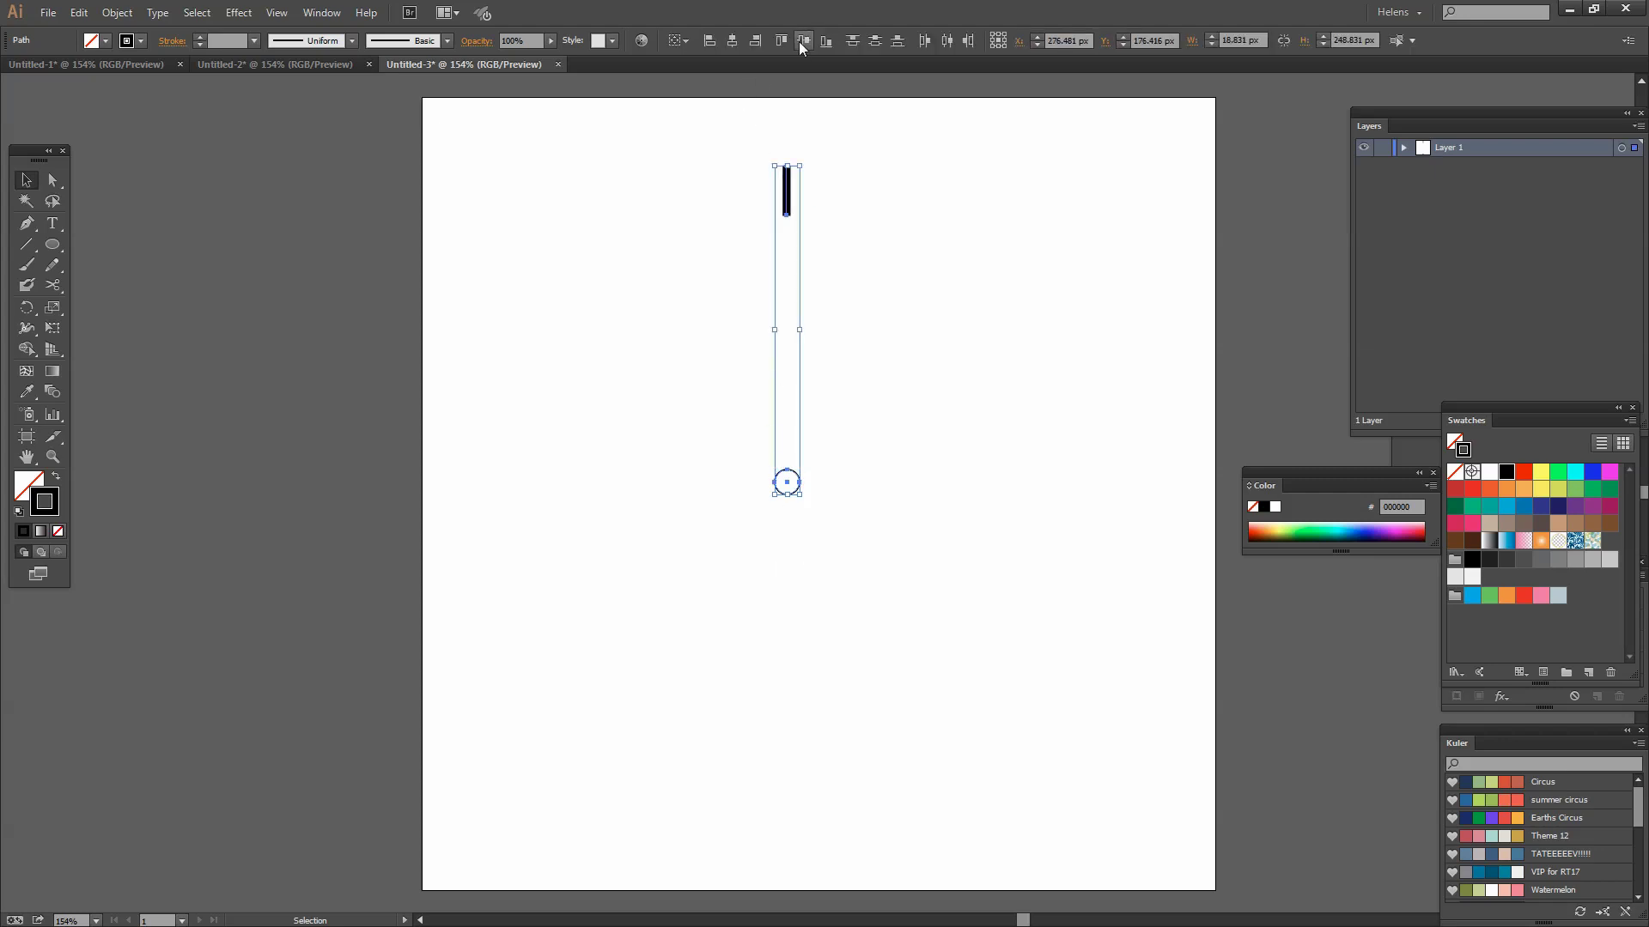
{"action": "left_click", "coordinate": [733, 42]}
{"action": "left_click", "coordinate": [847, 420]}
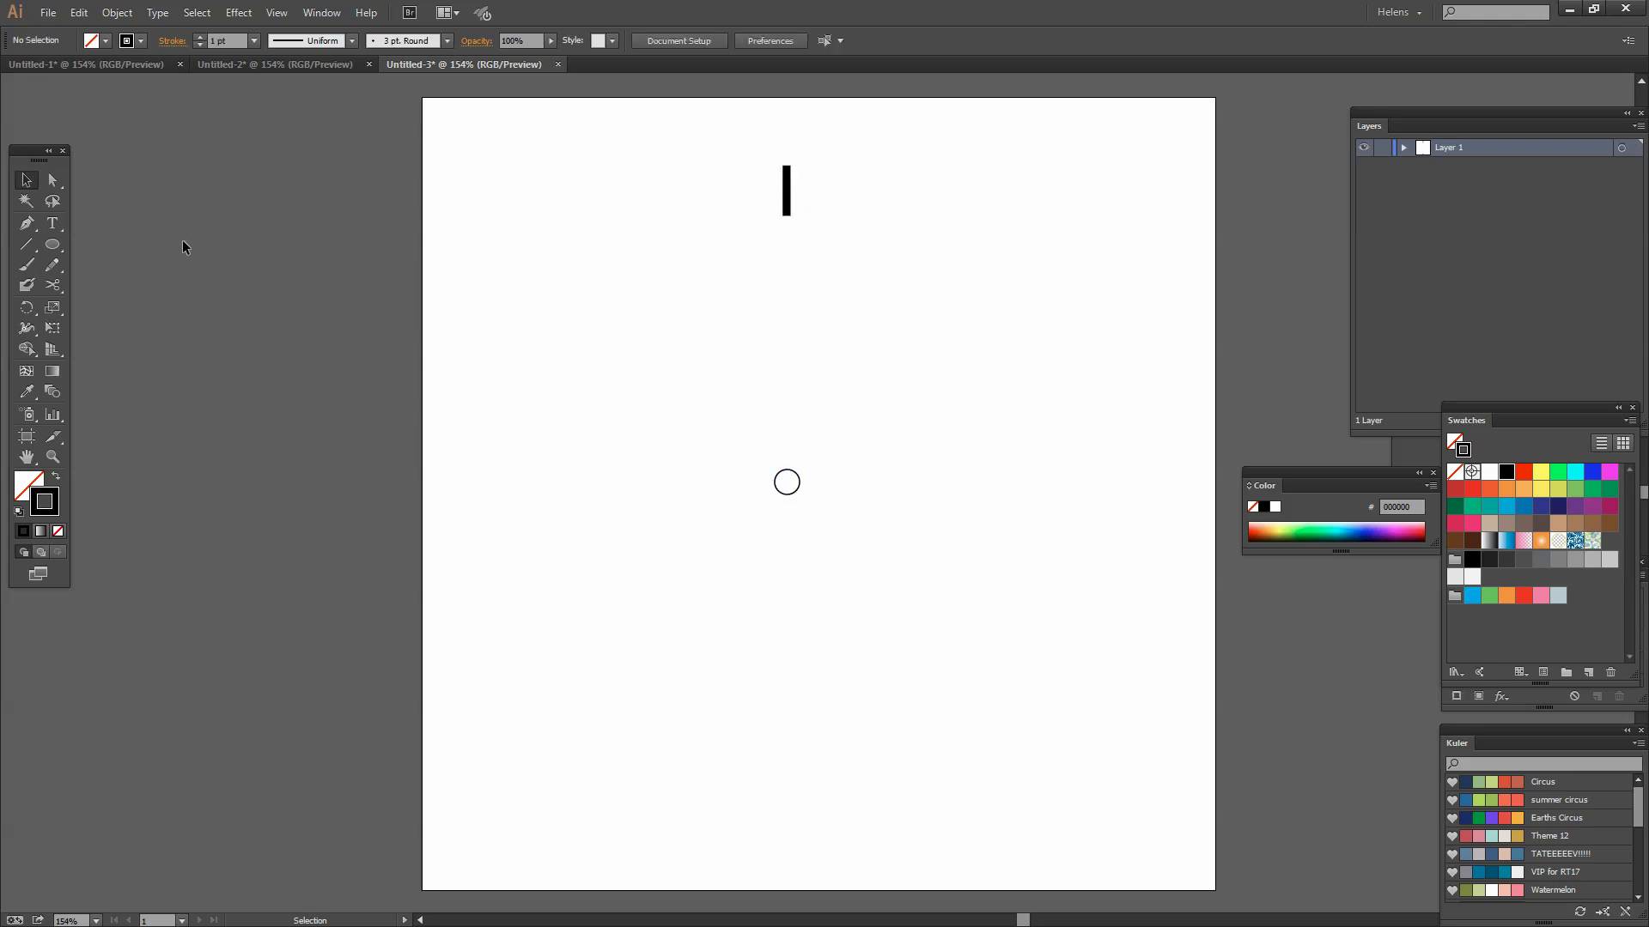
- Copy the tick line rotated 10° around the small circle's centre
{"action": "left_click_drag", "start_coordinate": [740, 147], "coordinate": [826, 232]}
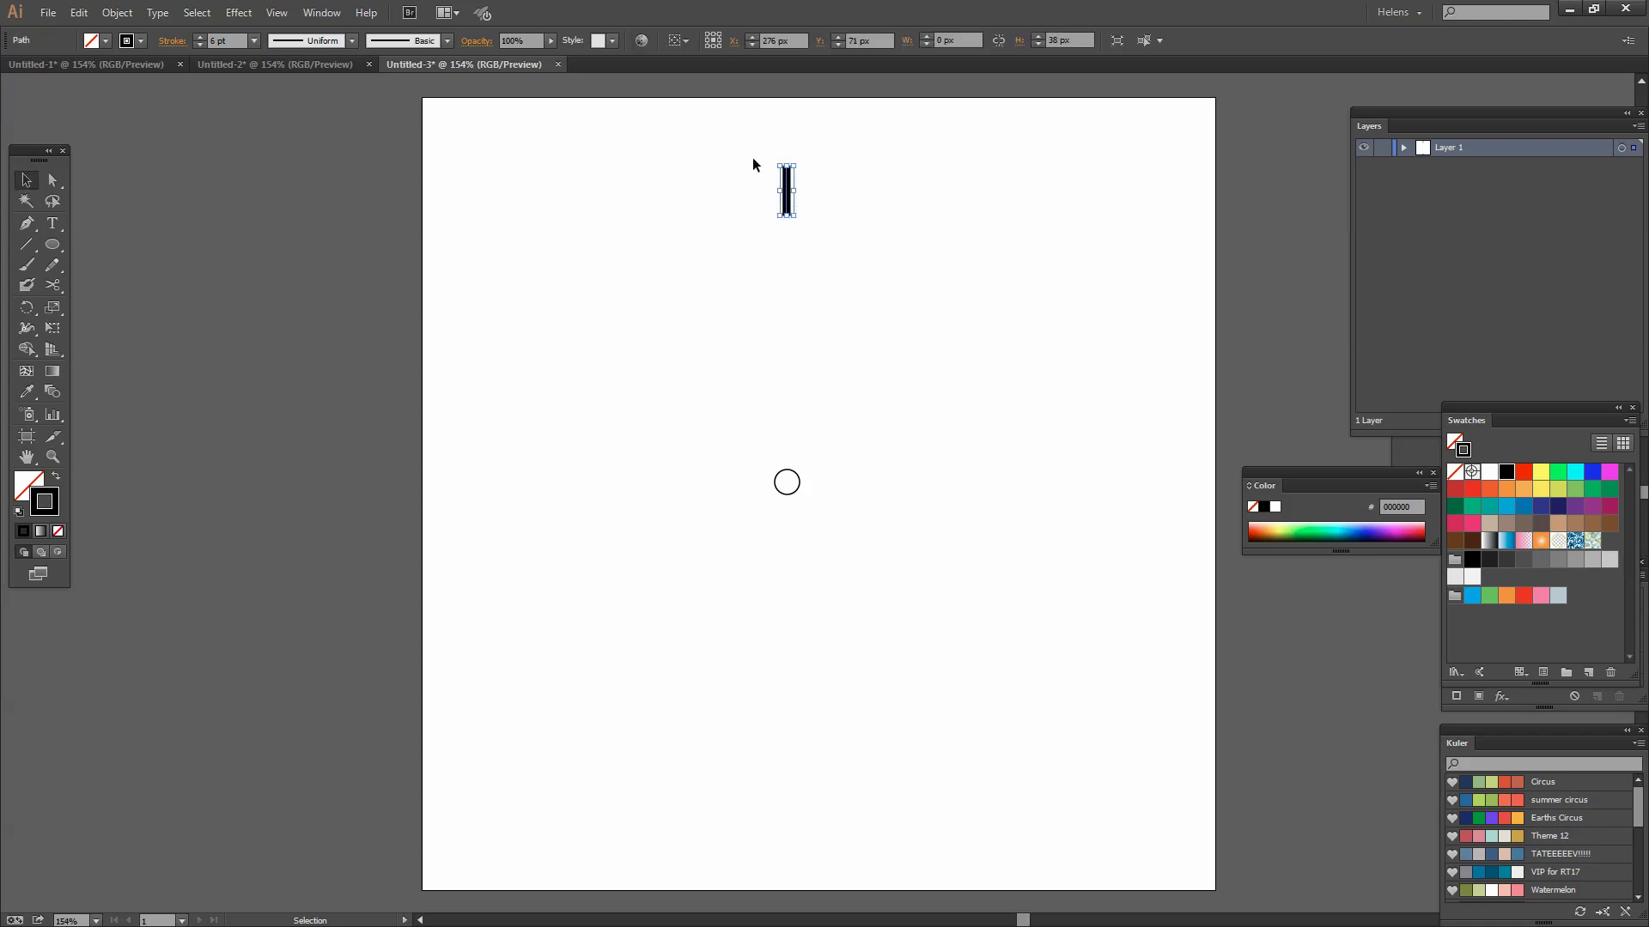
{"action": "left_click", "coordinate": [25, 309]}
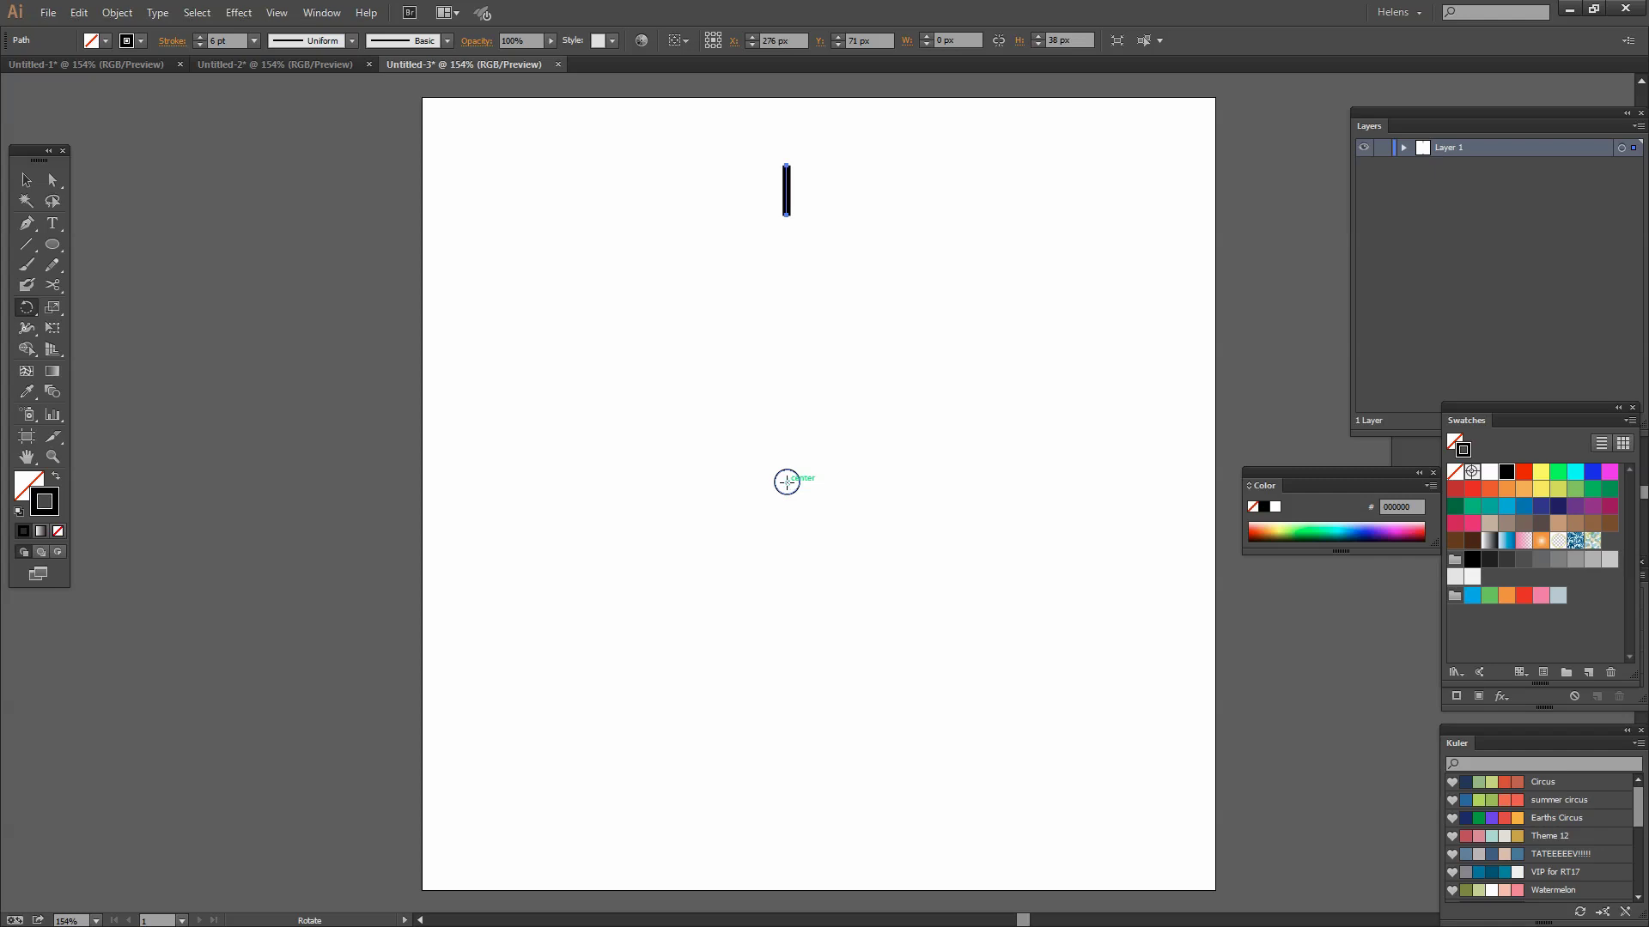
{"action": "left_click", "coordinate": [787, 481], "text": "alt"}
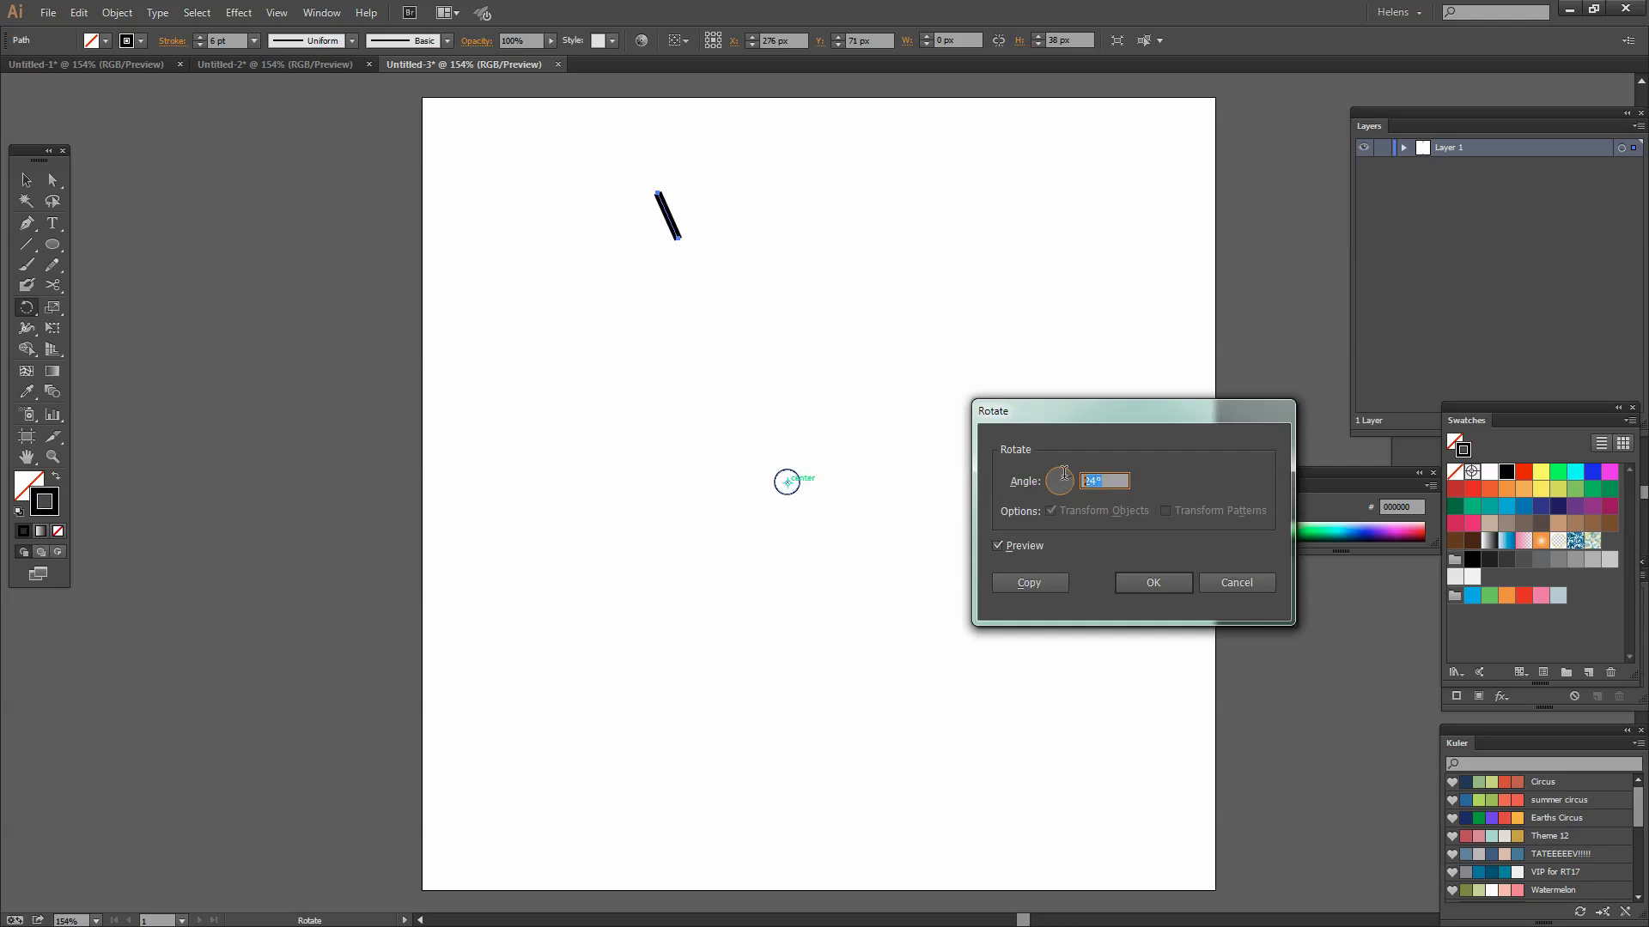
{"action": "type", "text": "10"}
{"action": "left_click", "coordinate": [1027, 583]}
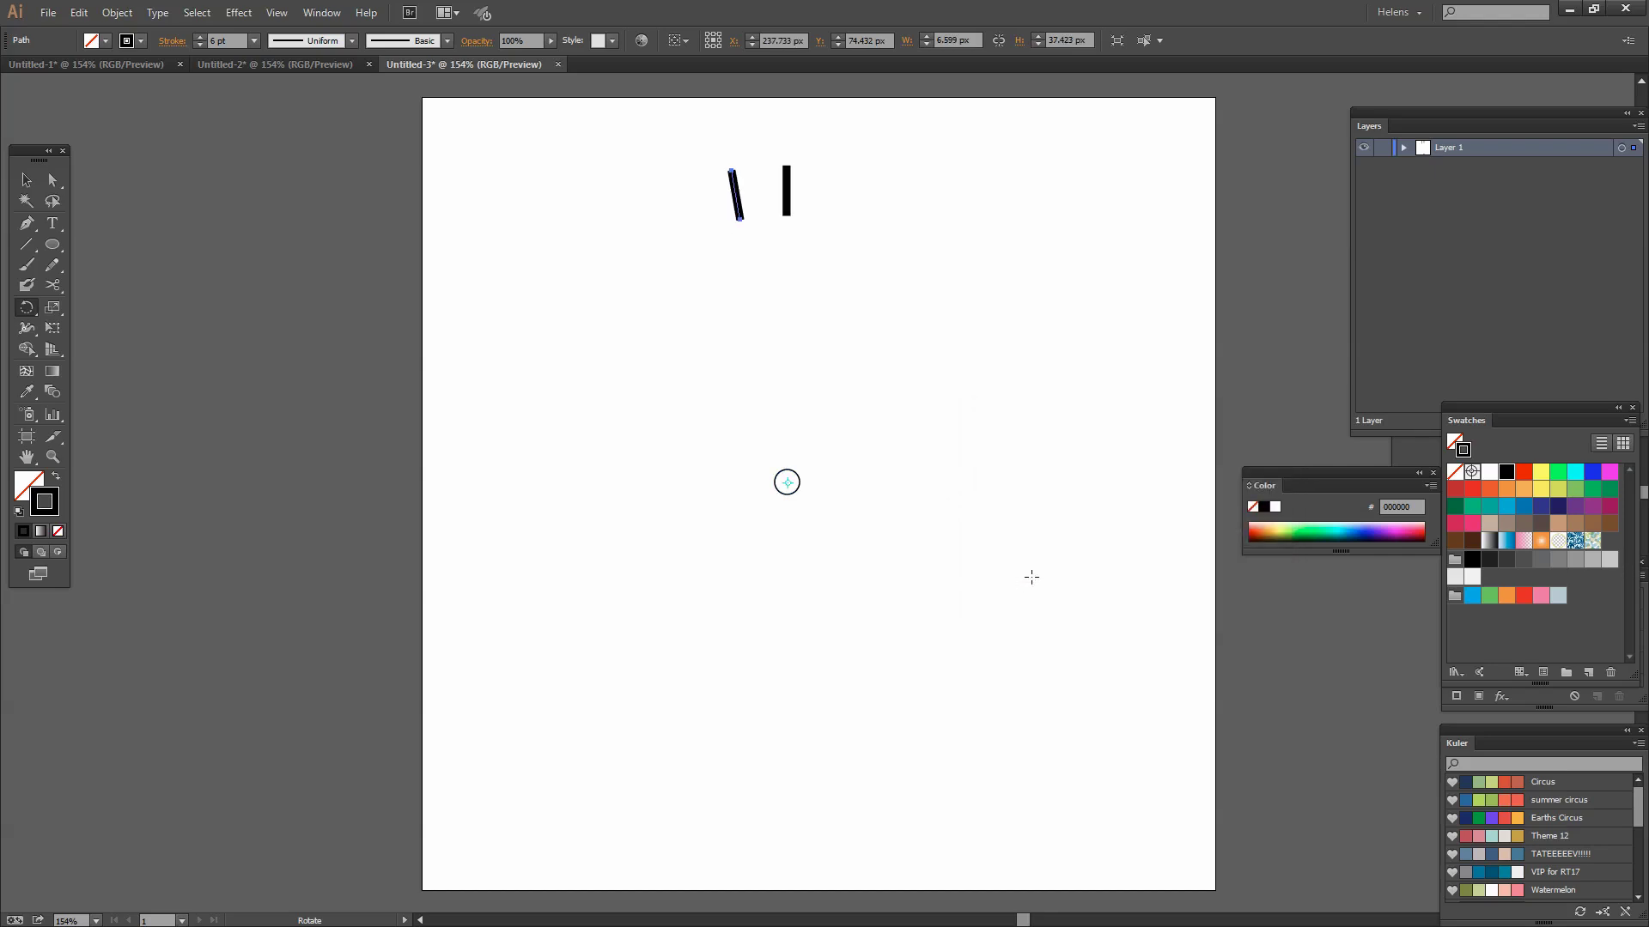
- Repeat the 10° copy with Ctrl+D to build the tick ring, then select the centre circle
{"action": "key", "text": "ctrl+d"}
{"action": "key", "text": "ctrl+d"}
{"action": "key", "text": "ctrl+d"}
{"action": "key", "text": "ctrl+d"}
{"action": "key", "text": "ctrl+d"}
{"action": "key", "text": "ctrl+d"}
{"action": "key", "text": "ctrl+d"}
{"action": "key", "text": "ctrl+d"}
{"action": "key", "text": "ctrl+d"}
{"action": "key", "text": "ctrl+d"}
{"action": "key", "text": "ctrl+d"}
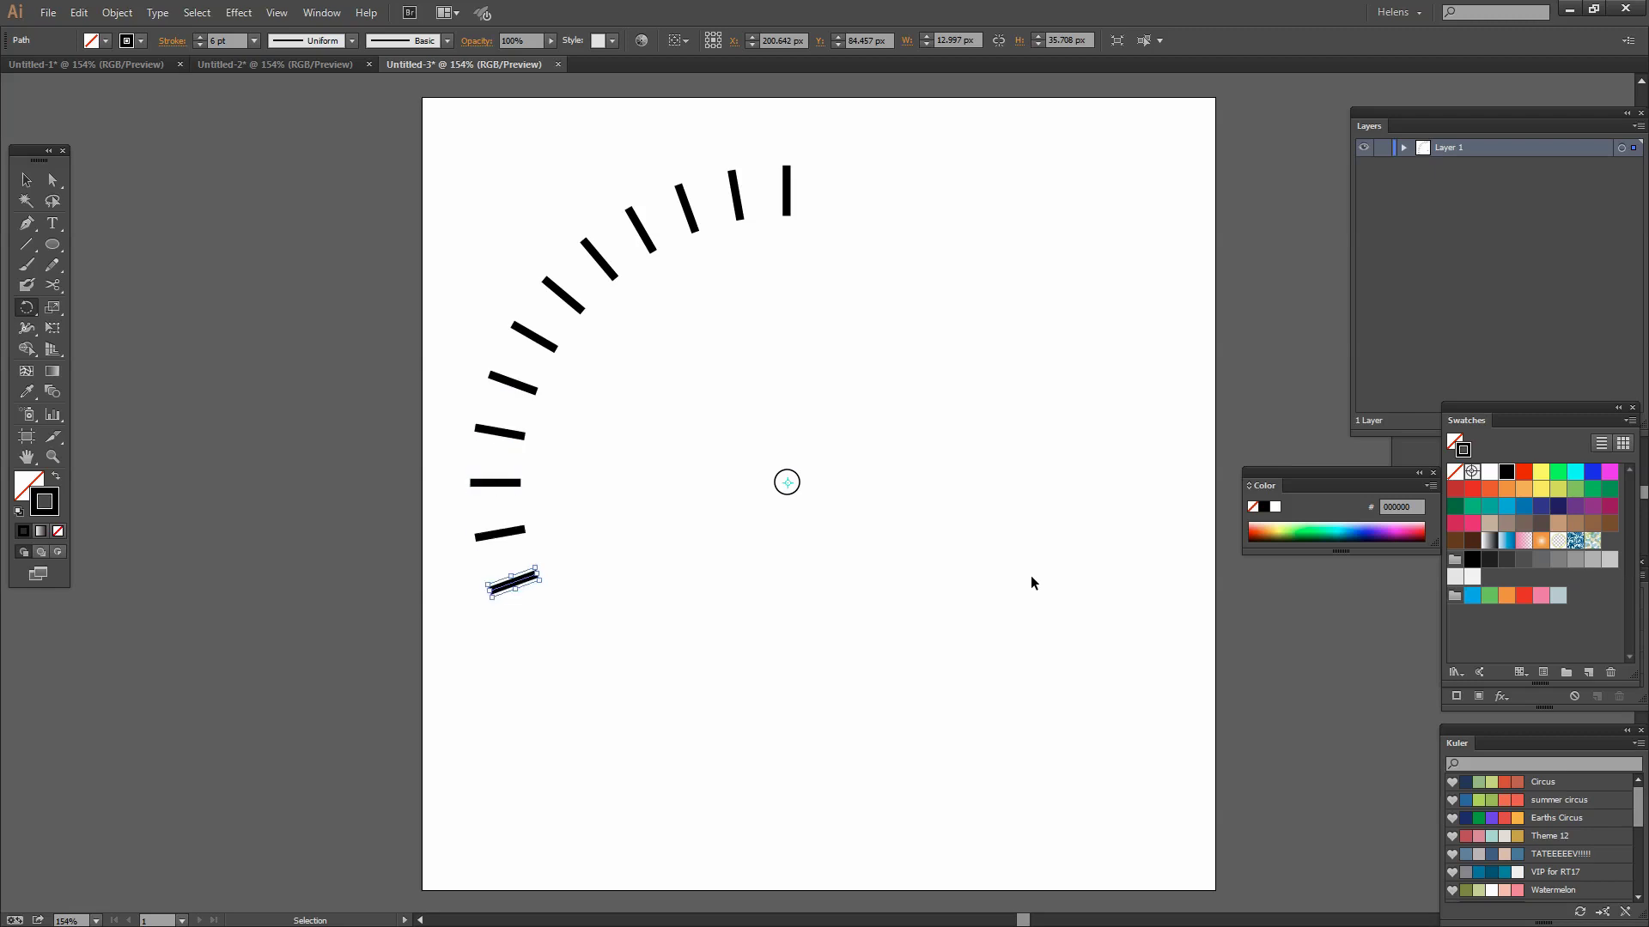
{"action": "key", "text": "ctrl+d"}
{"action": "key", "text": "ctrl+d"}
{"action": "key", "text": "ctrl+d"}
{"action": "key", "text": "ctrl+d"}
{"action": "key", "text": "ctrl+d"}
{"action": "key", "text": "ctrl+d"}
{"action": "key", "text": "ctrl+d"}
{"action": "key", "text": "ctrl+d"}
{"action": "key", "text": "ctrl+d"}
{"action": "key", "text": "ctrl+d"}
{"action": "key", "text": "ctrl+d"}
{"action": "key", "text": "ctrl+d"}
{"action": "key", "text": "ctrl+d"}
{"action": "key", "text": "ctrl+d"}
{"action": "key", "text": "ctrl+d"}
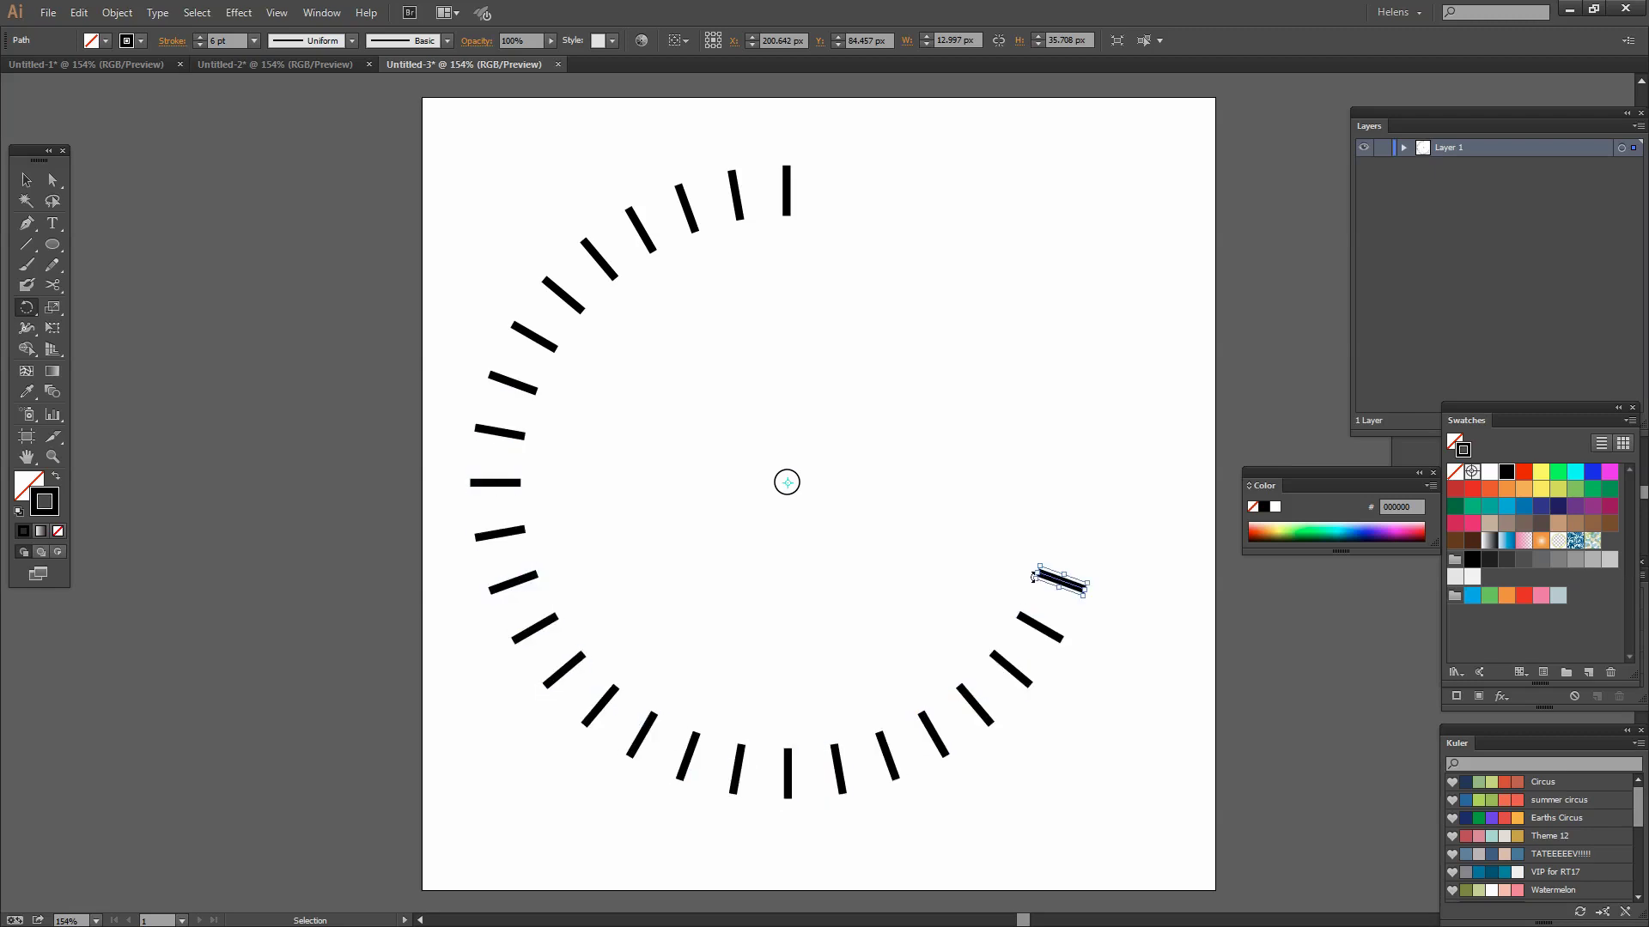
{"action": "key", "text": "ctrl+d"}
{"action": "key", "text": "ctrl+d"}
{"action": "key", "text": "ctrl+d"}
{"action": "key", "text": "ctrl+d"}
{"action": "key", "text": "ctrl+d"}
{"action": "key", "text": "ctrl+d"}
{"action": "key", "text": "ctrl+d"}
{"action": "key", "text": "ctrl+d"}
{"action": "key", "text": "ctrl+d"}
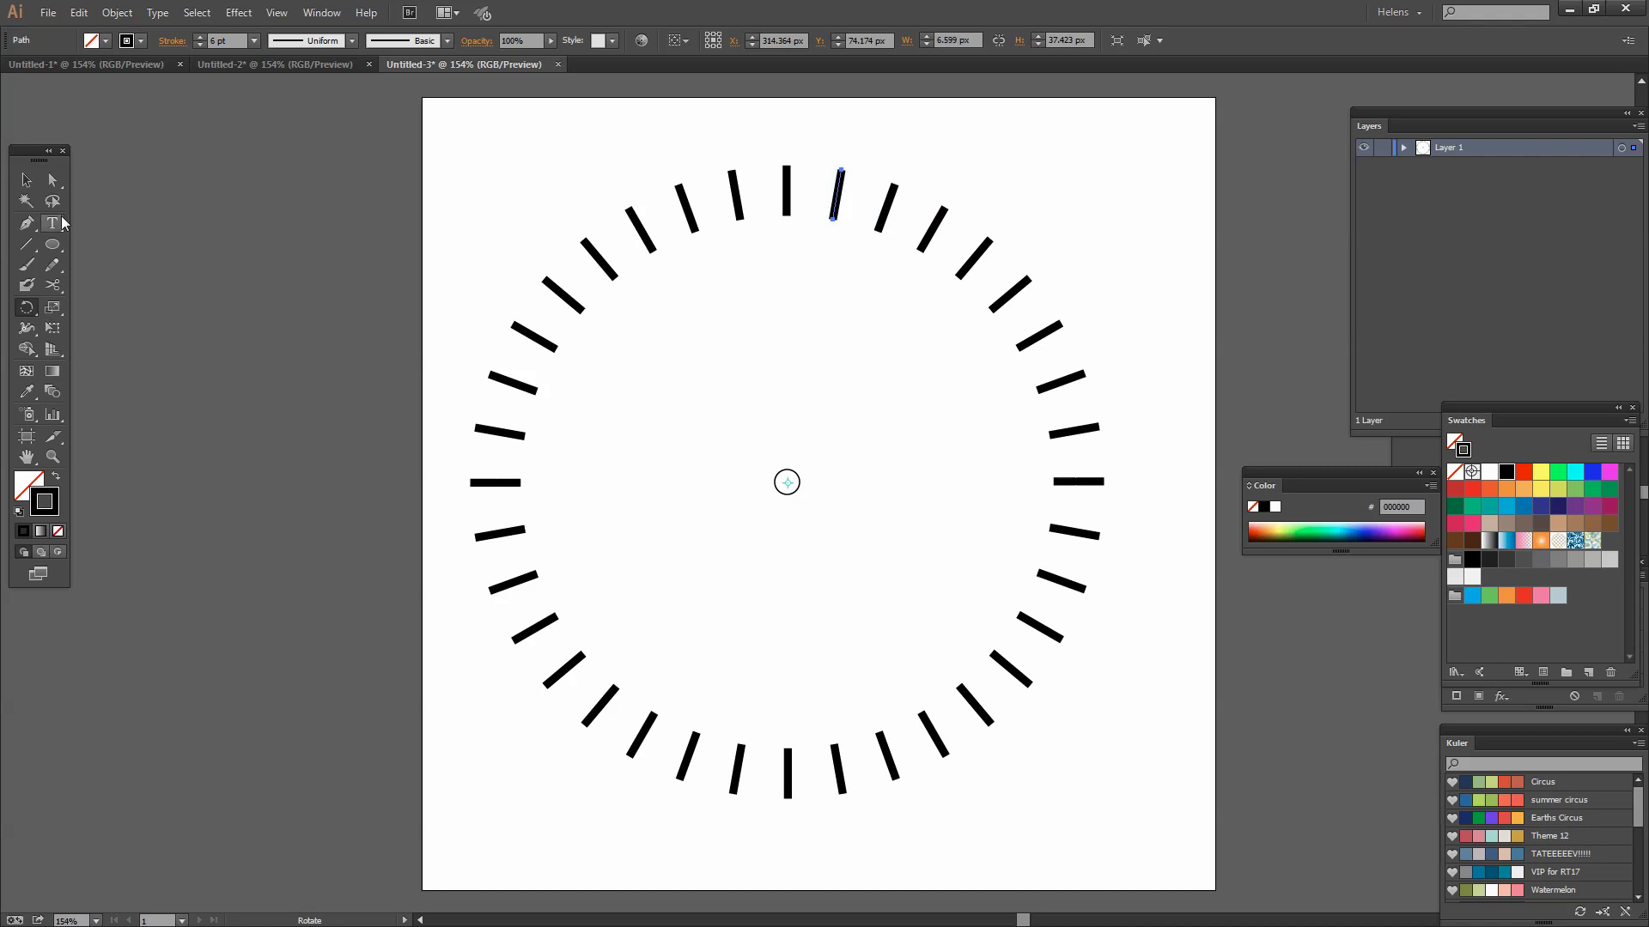
{"action": "left_click", "coordinate": [25, 180]}
{"action": "left_click", "coordinate": [761, 462]}
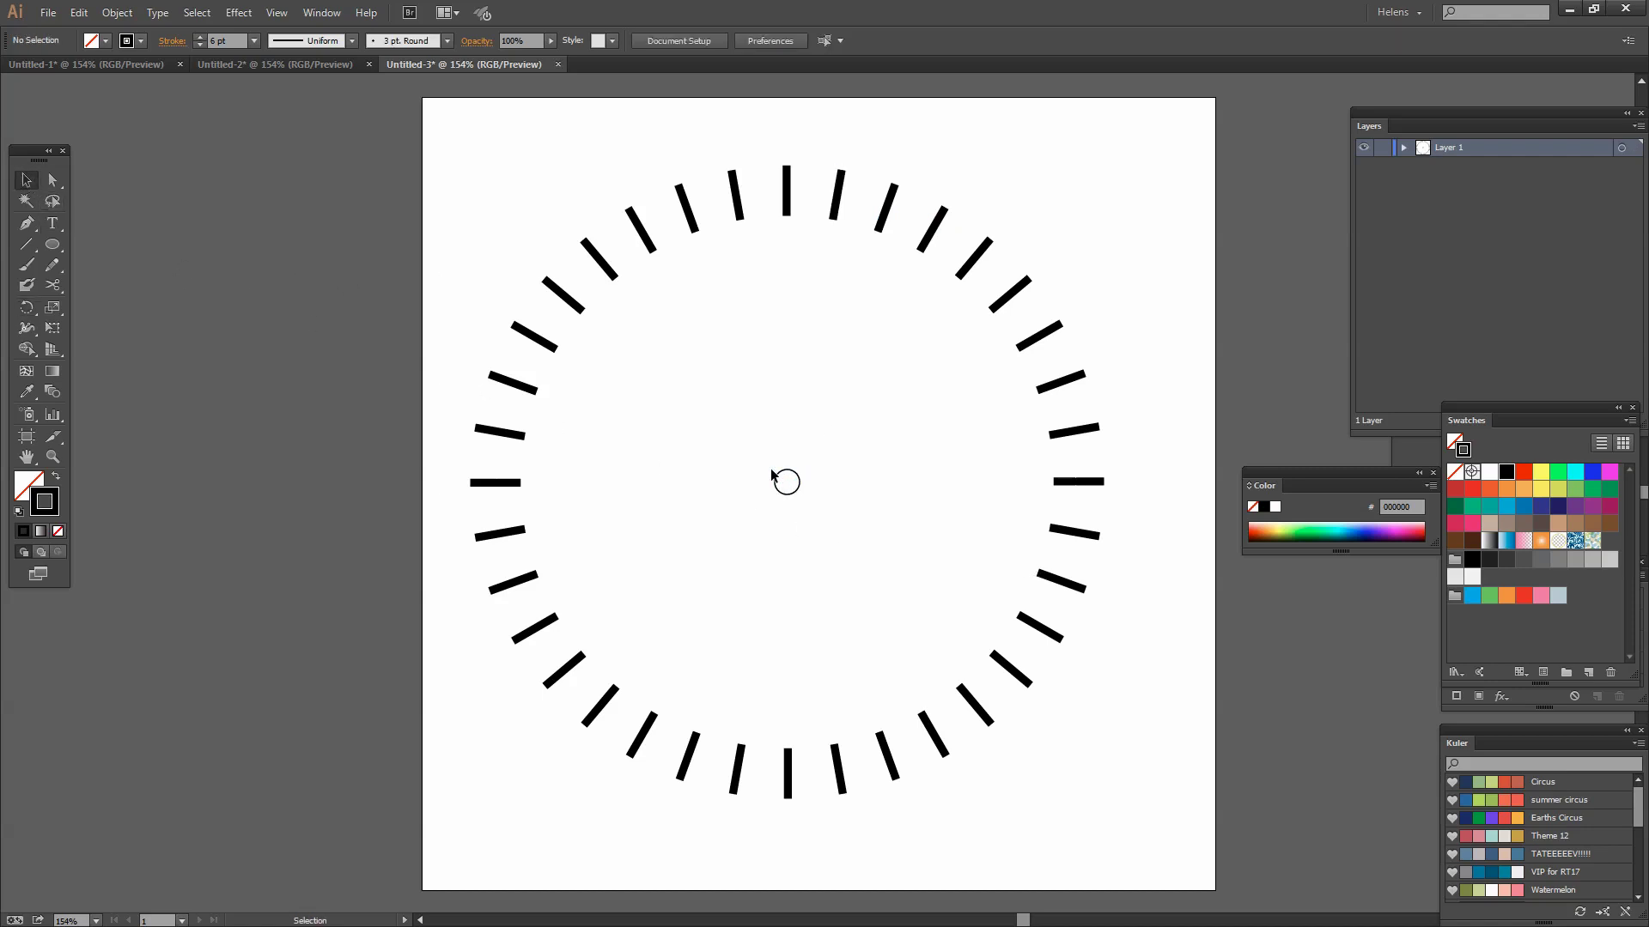
{"action": "left_click_drag", "start_coordinate": [804, 507], "coordinate": [804, 506]}
- Switch to the Untitled-2 document with the ring of 15 blue stars and deselect everything
{"action": "left_click", "coordinate": [260, 64]}
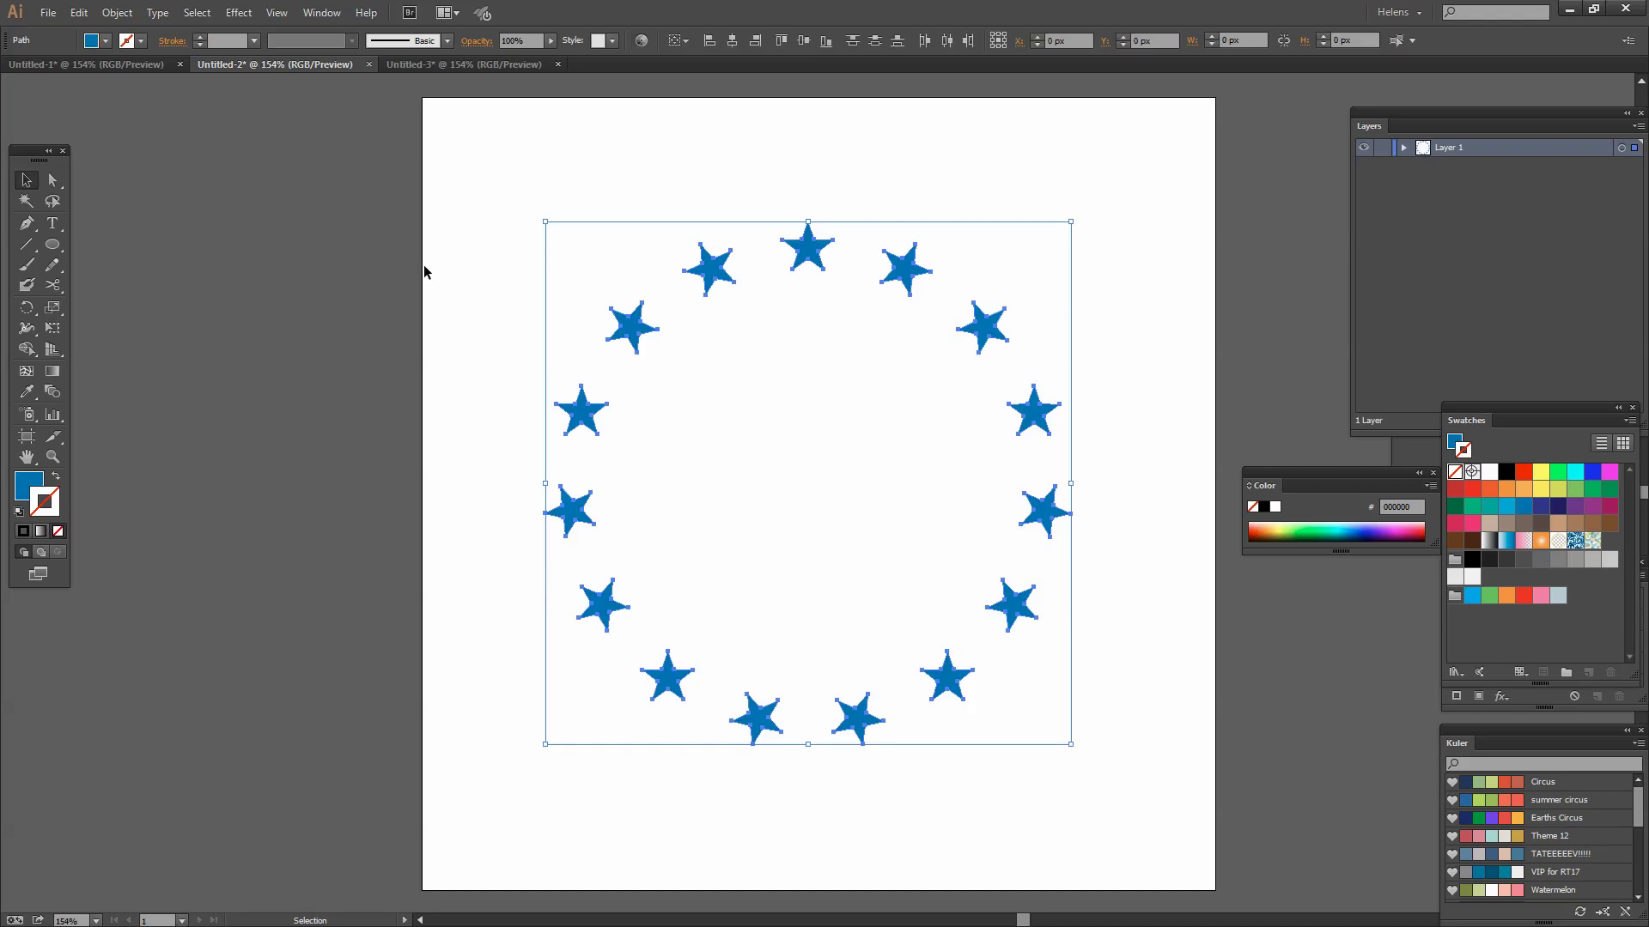
{"action": "left_click", "coordinate": [703, 783]}
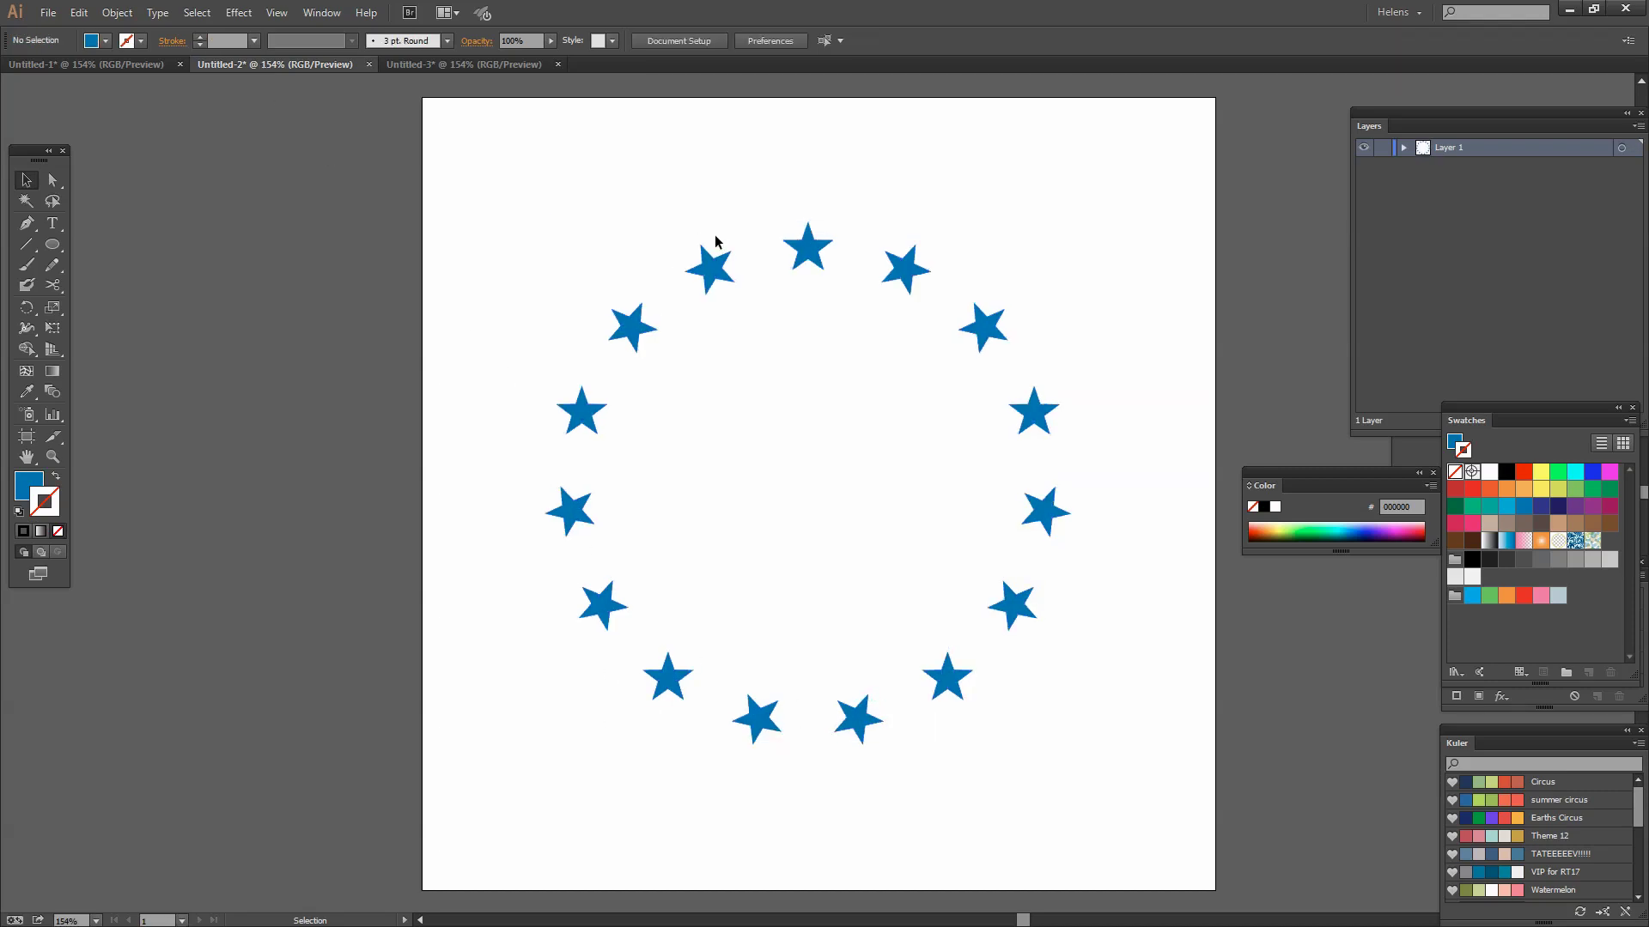